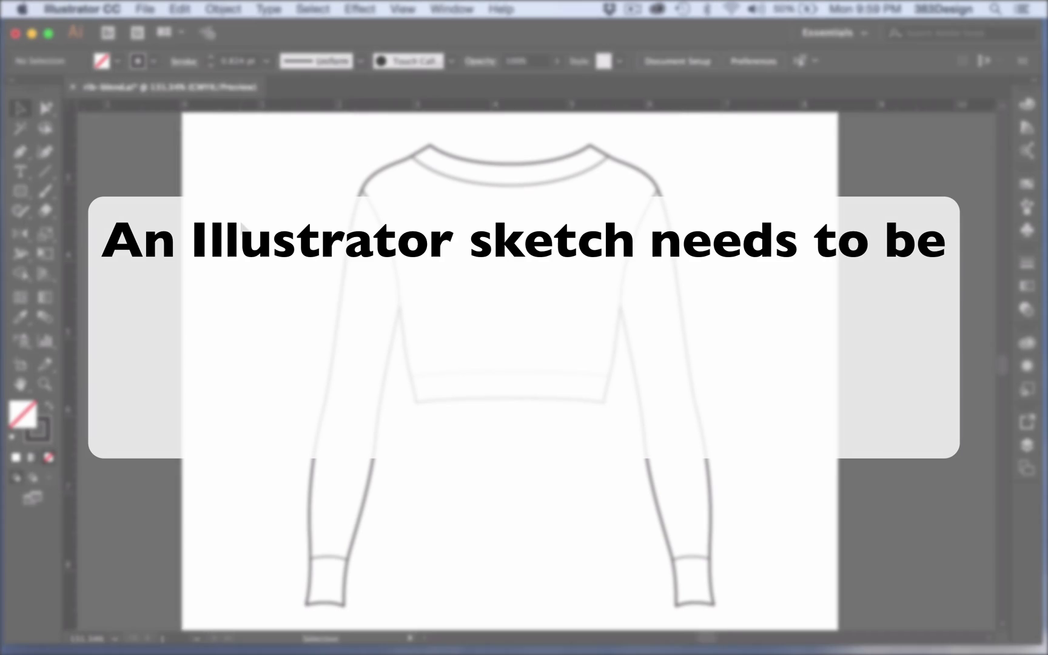
Open the Pathfinder panel from the Window menu and move it right, clear of the sketch.
{"action": "left_click", "coordinate": [452, 11]}
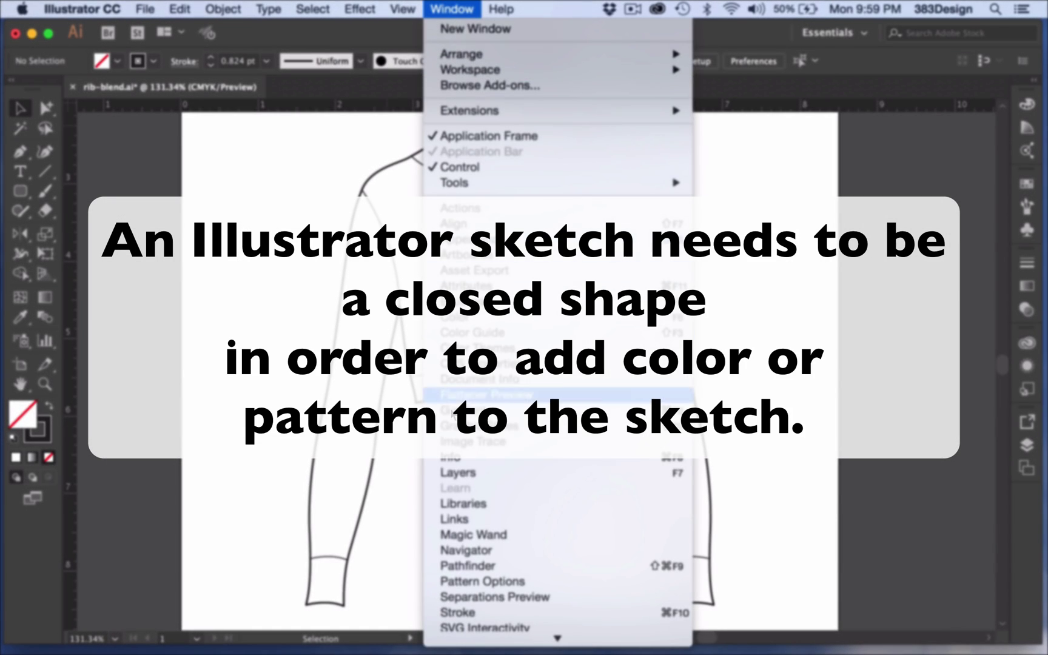
{"action": "left_click", "coordinate": [456, 566]}
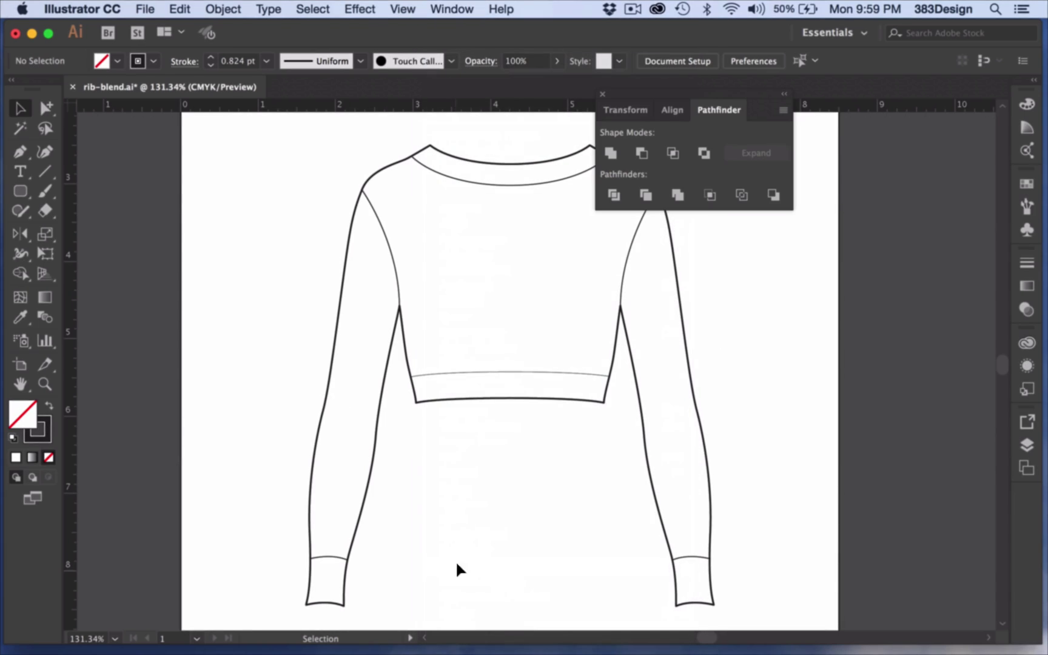
{"action": "left_click_drag", "start_coordinate": [715, 96], "coordinate": [844, 212]}
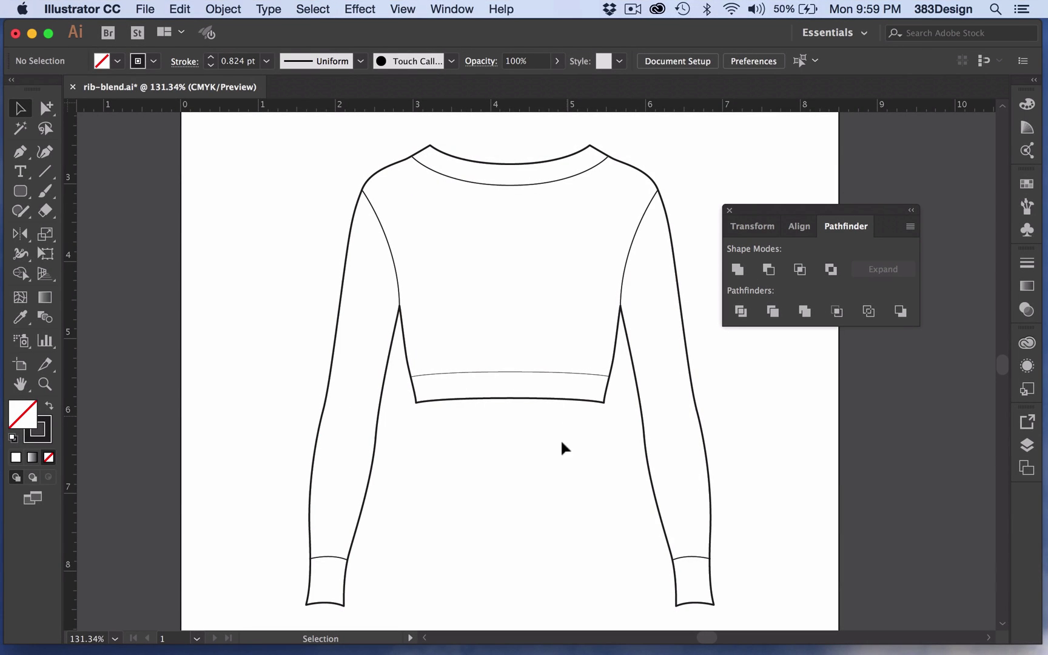
Select the outer outline, armhole, neckline, waist and cuff seams one by one to inspect them.
{"action": "left_click", "coordinate": [544, 400]}
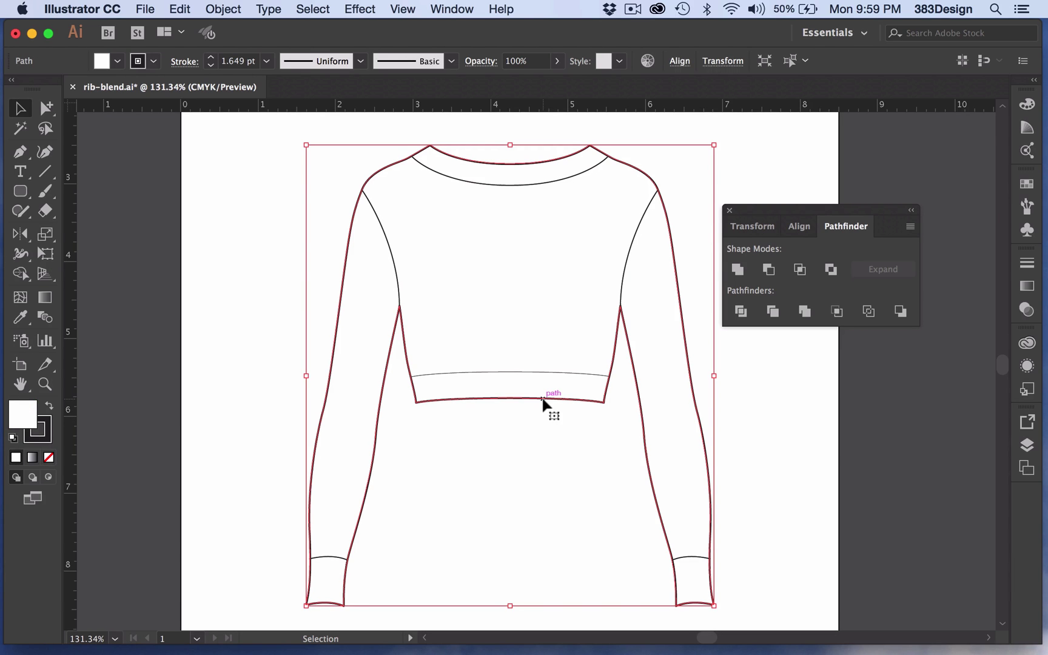
{"action": "left_click", "coordinate": [379, 230]}
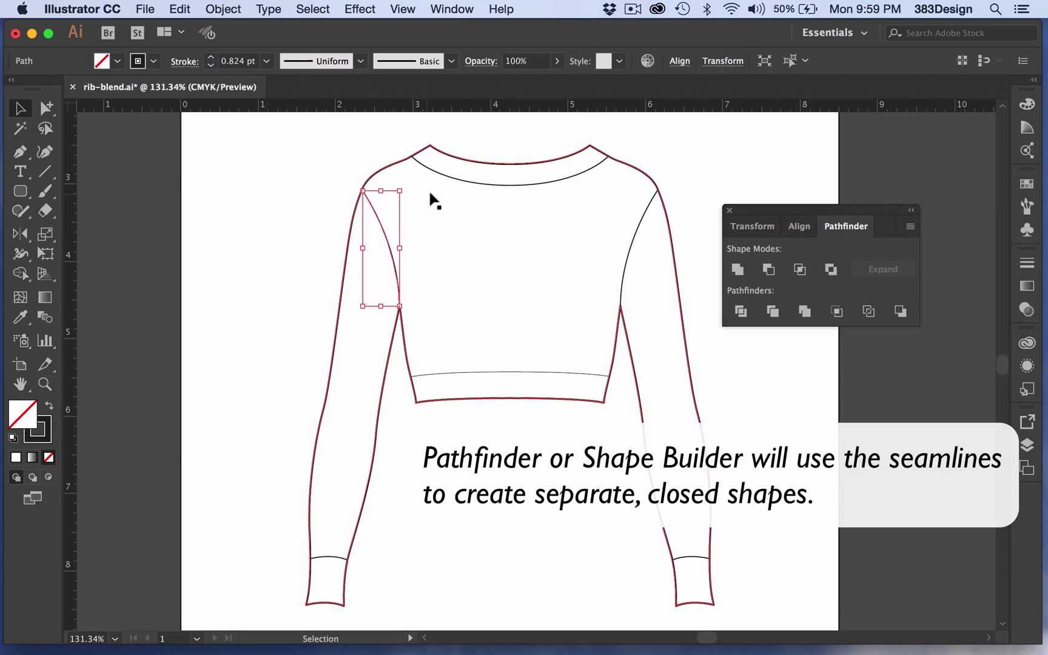
{"action": "left_click", "coordinate": [456, 183]}
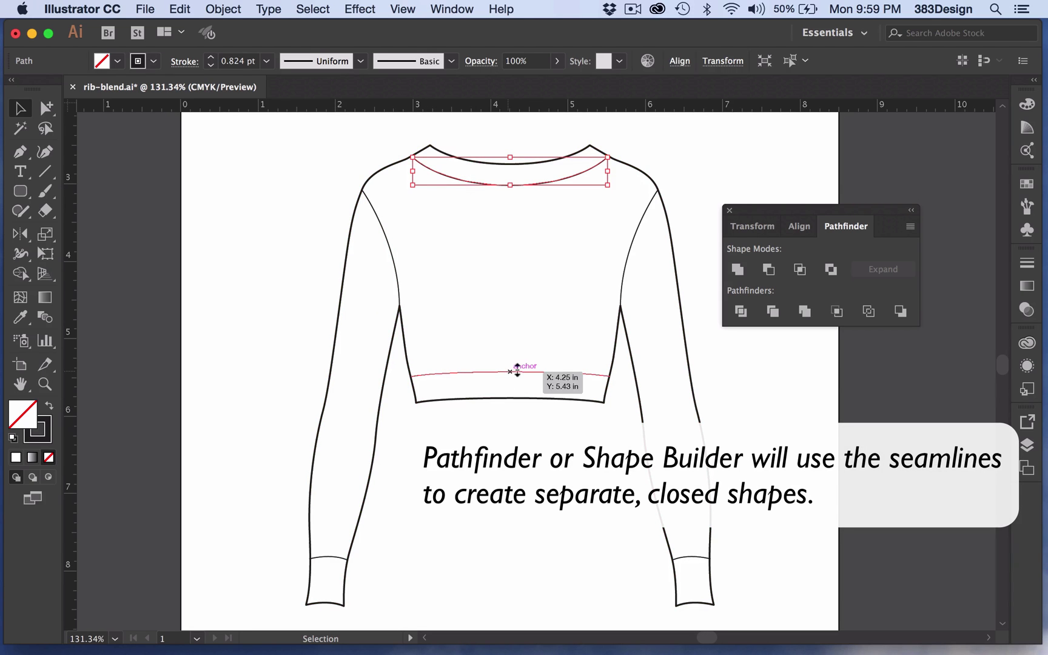
{"action": "left_click", "coordinate": [517, 372]}
{"action": "left_click", "coordinate": [632, 264]}
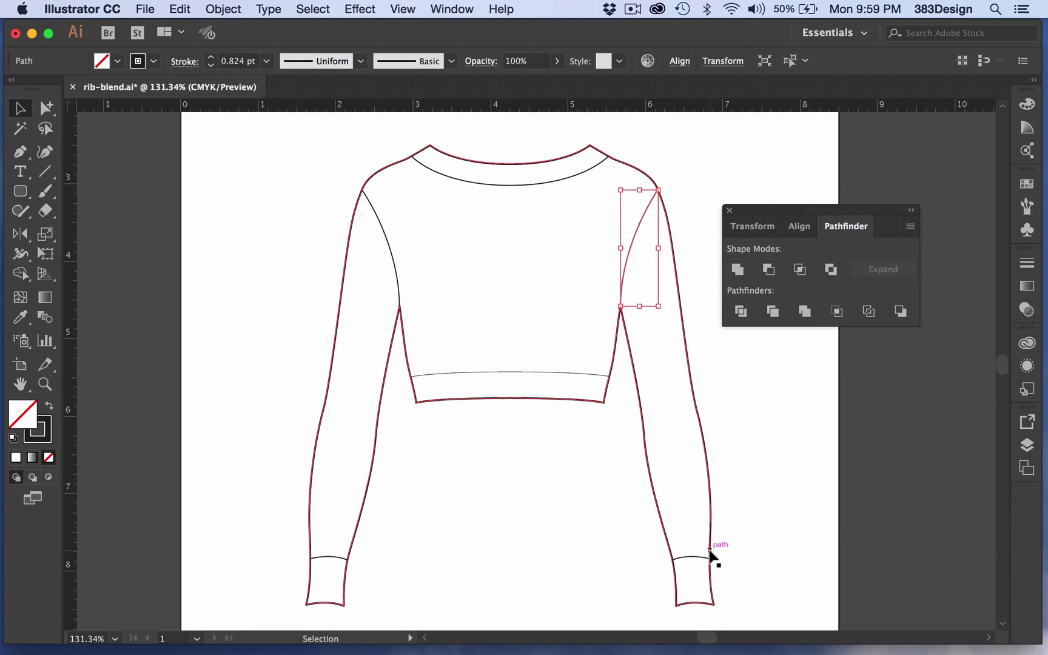
{"action": "left_click", "coordinate": [702, 557]}
Live Paint the waist rib, both sleeves and both cuffs green.
{"action": "left_click", "coordinate": [524, 557]}
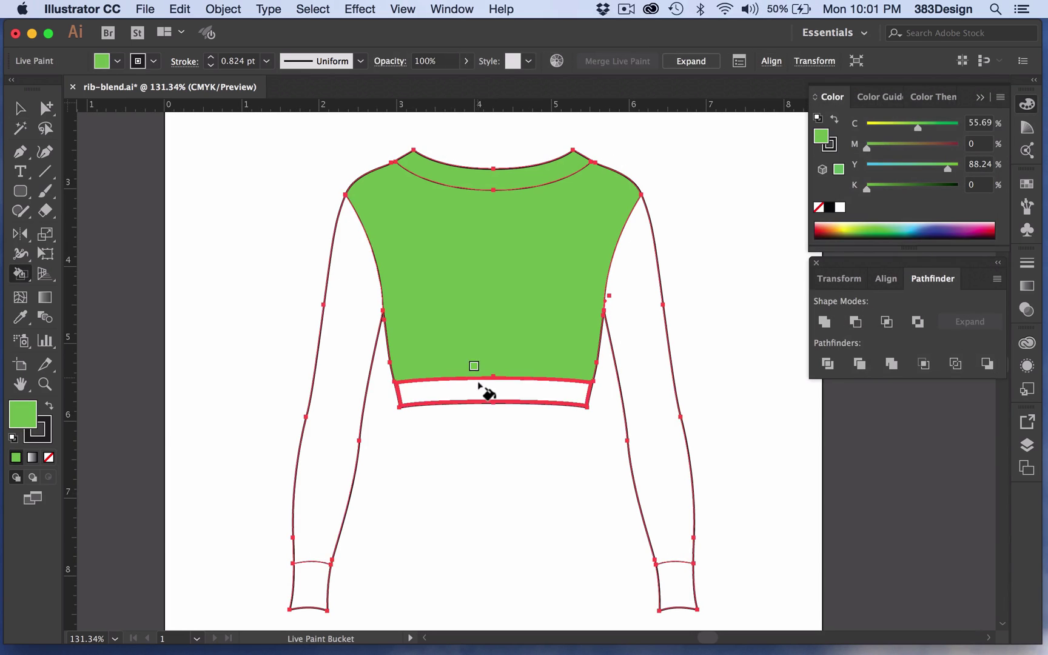
{"action": "left_click", "coordinate": [487, 391]}
{"action": "left_click", "coordinate": [339, 351]}
{"action": "left_click", "coordinate": [310, 583]}
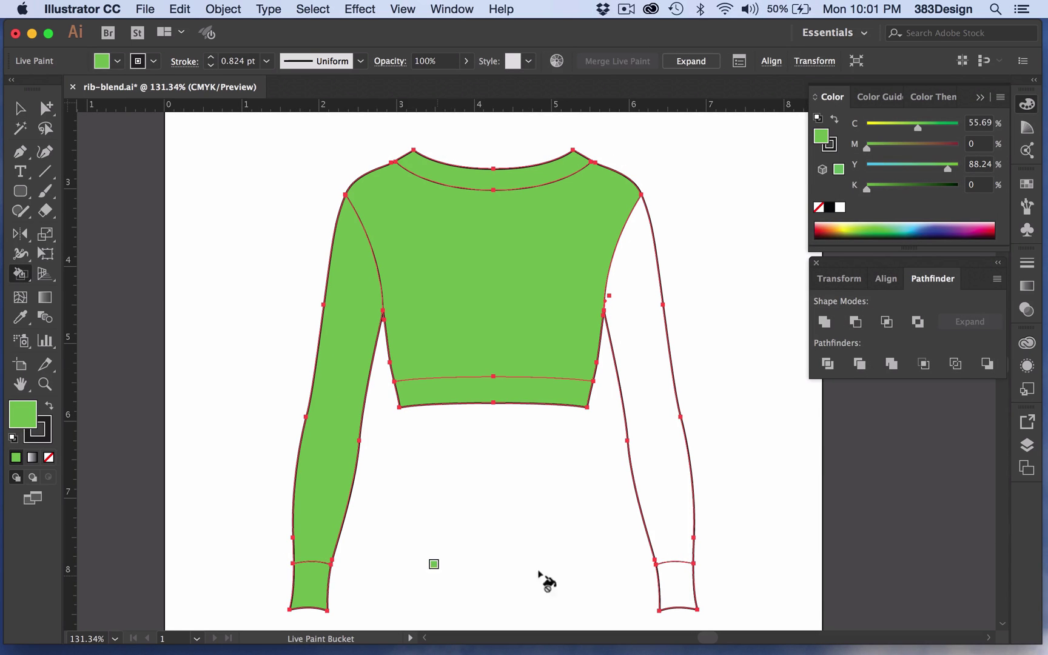
{"action": "left_click", "coordinate": [672, 582]}
{"action": "left_click", "coordinate": [673, 484]}
Expand the Live Paint sweater, pull the body fill and outline apart, then undo both moves.
{"action": "key", "text": "v"}
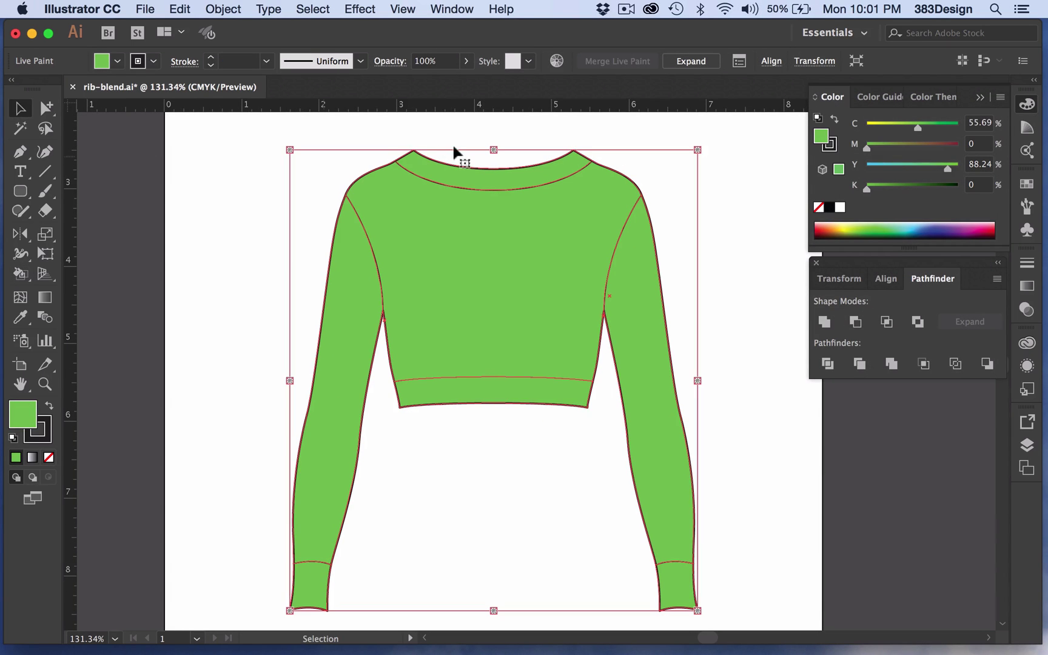
{"action": "left_click", "coordinate": [685, 62]}
{"action": "key", "text": "shift+super+g"}
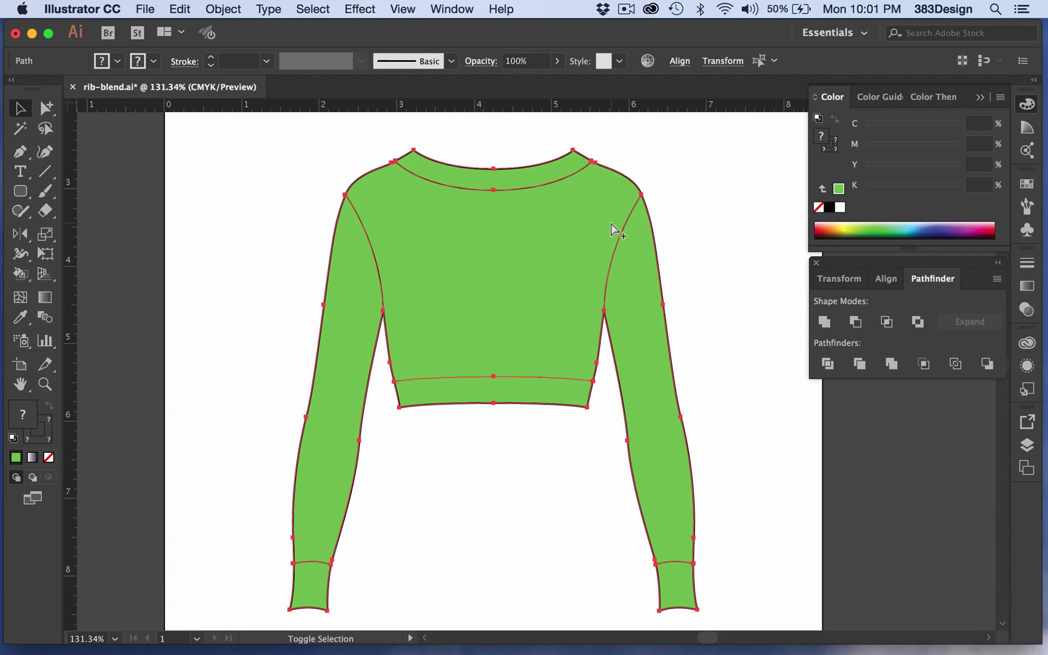
{"action": "left_click", "coordinate": [763, 213]}
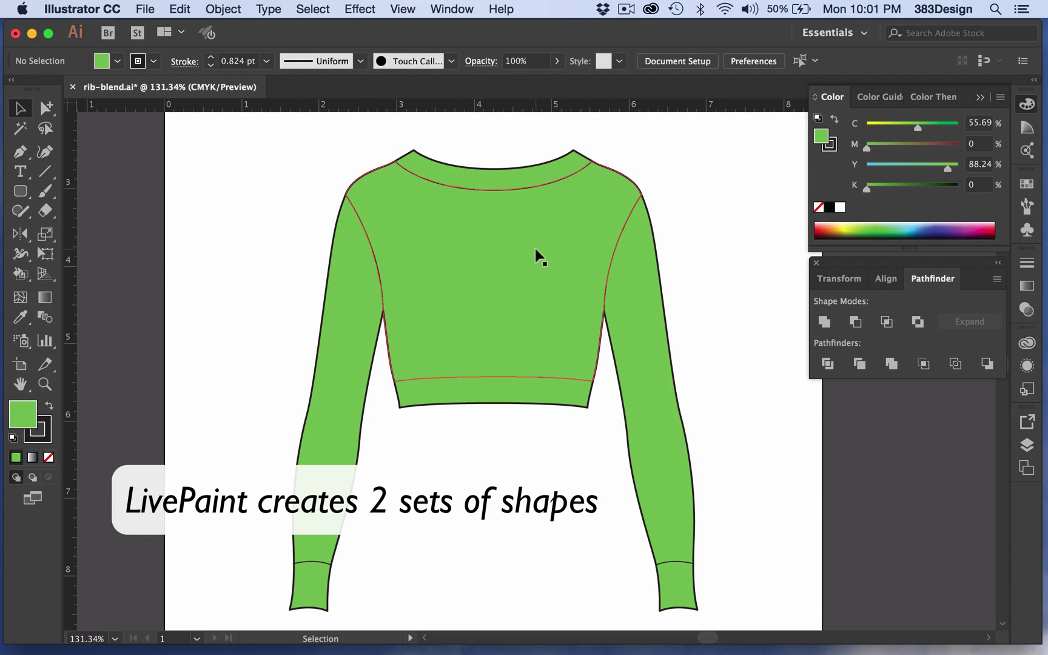
{"action": "left_click_drag", "start_coordinate": [537, 255], "coordinate": [546, 333]}
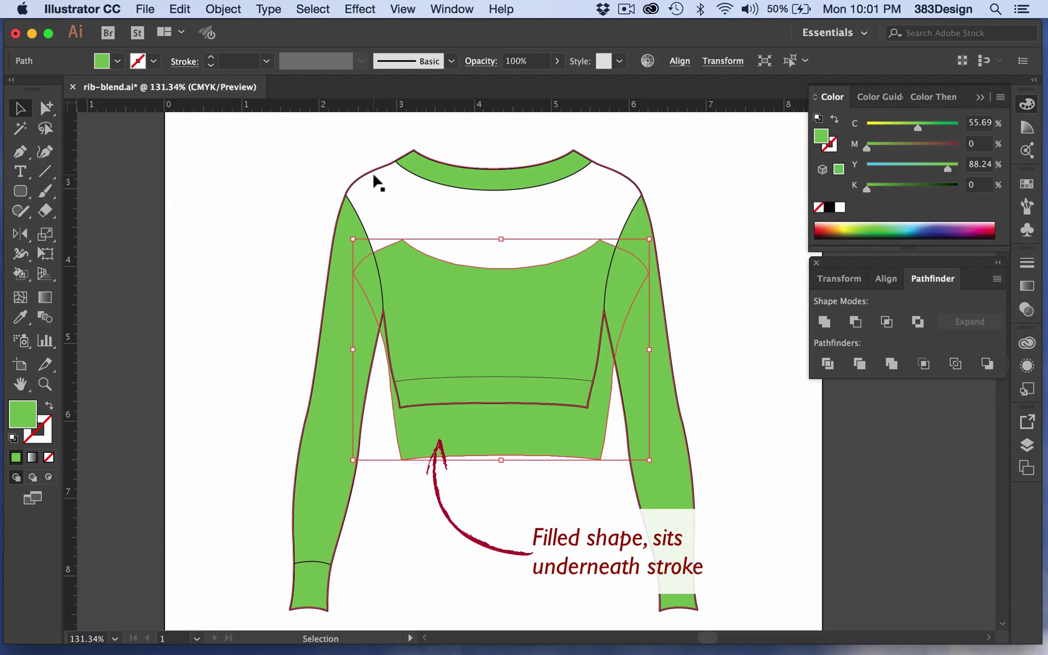
{"action": "left_click_drag", "start_coordinate": [367, 175], "coordinate": [318, 172]}
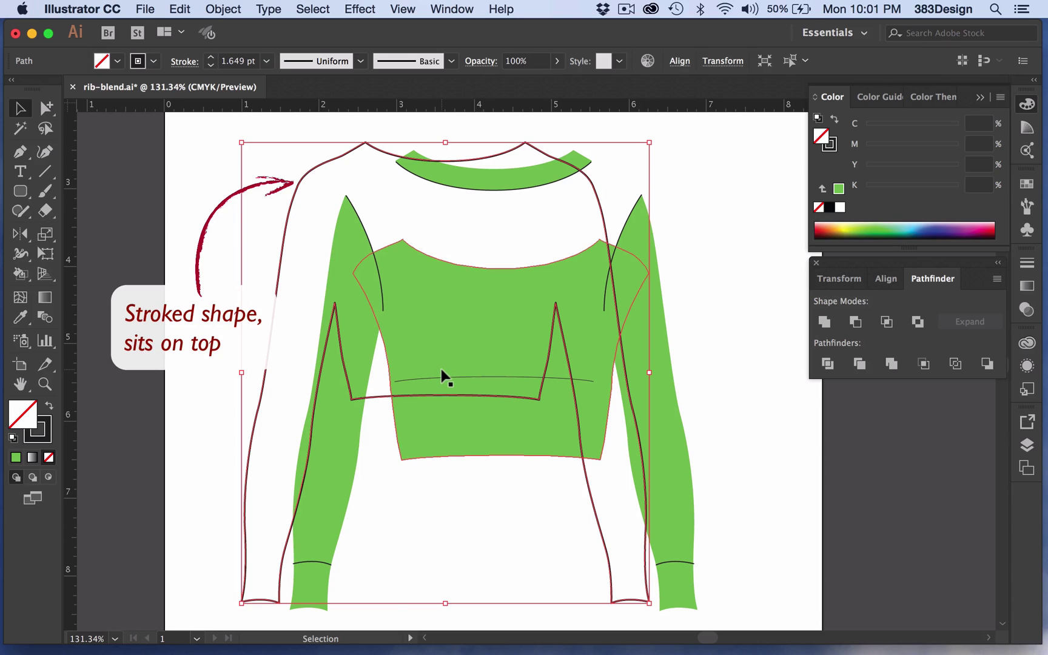
{"action": "key", "text": "a"}
{"action": "key", "text": "ctrl+z"}
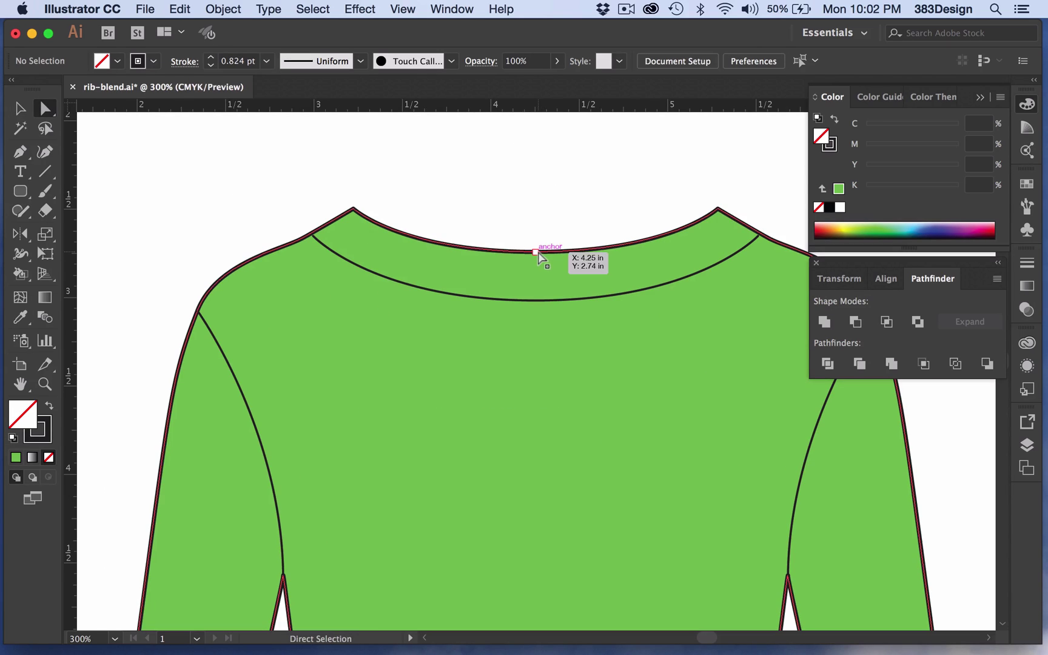
Drag the neckline end point up, then revert to the unfilled outline and select it.
{"action": "left_click", "coordinate": [537, 253]}
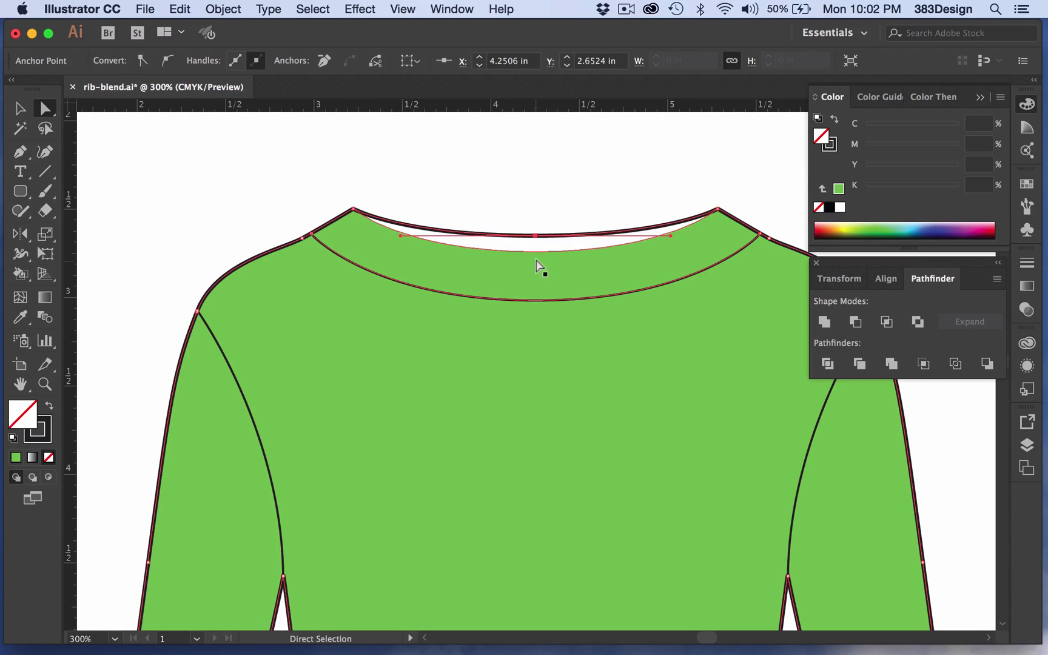
{"action": "left_click_drag", "start_coordinate": [536, 254], "coordinate": [535, 235]}
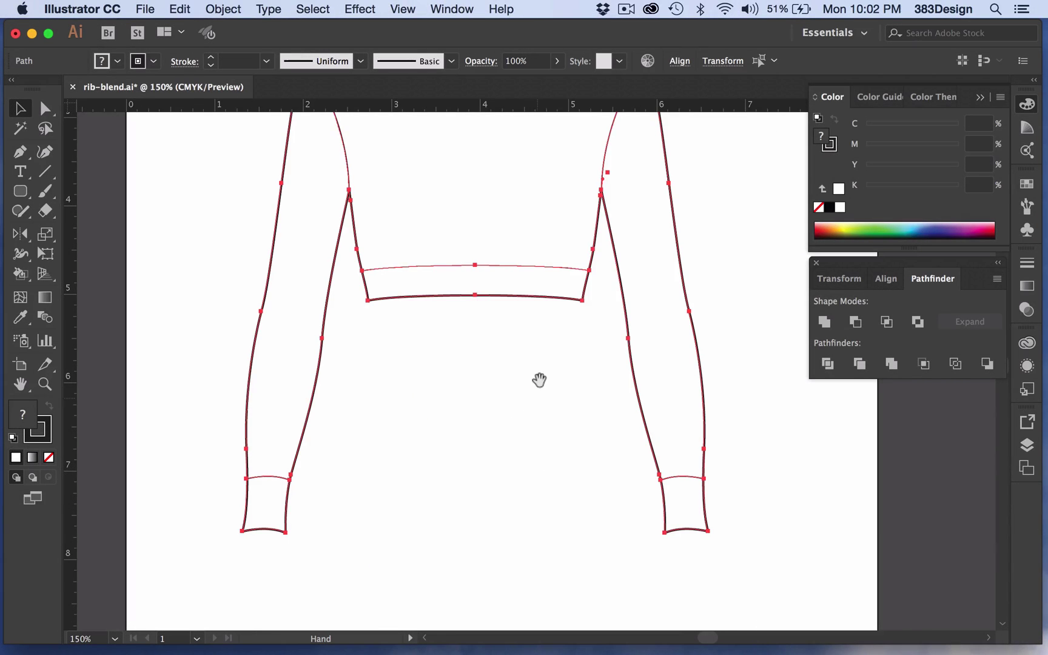
{"action": "left_click_drag", "start_coordinate": [538, 379], "coordinate": [559, 499]}
{"action": "left_click", "coordinate": [557, 496]}
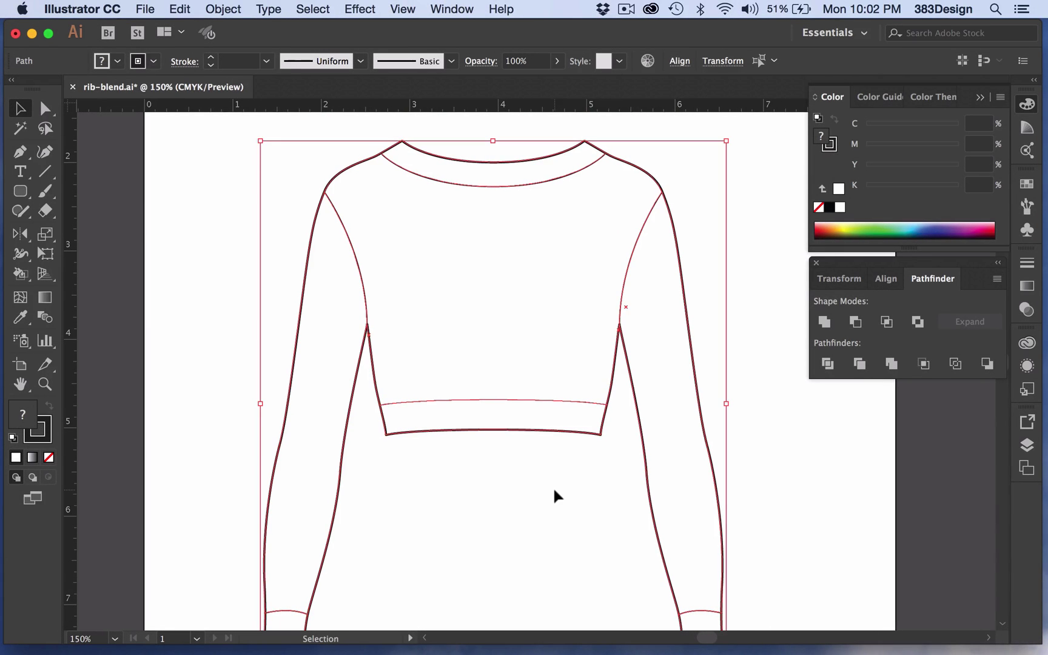
{"action": "scroll", "coordinate": [557, 495], "scroll_direction": "down", "scroll_amount": 3}
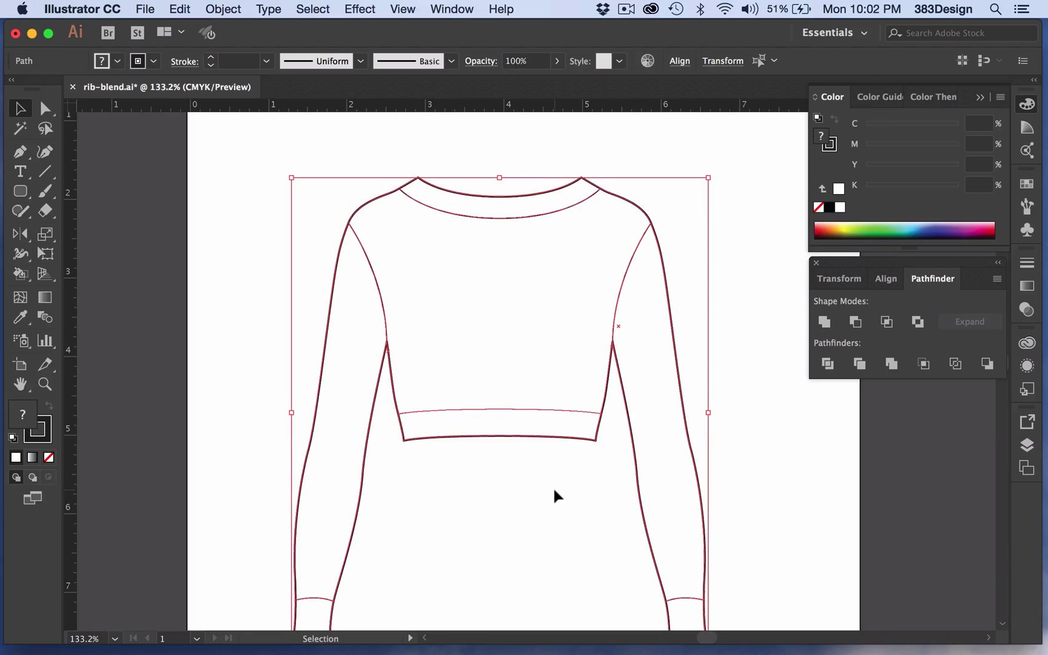
{"action": "left_click", "coordinate": [323, 200]}
{"action": "key", "text": "super+space"}
{"action": "left_click_drag", "start_coordinate": [339, 219], "coordinate": [375, 236]}
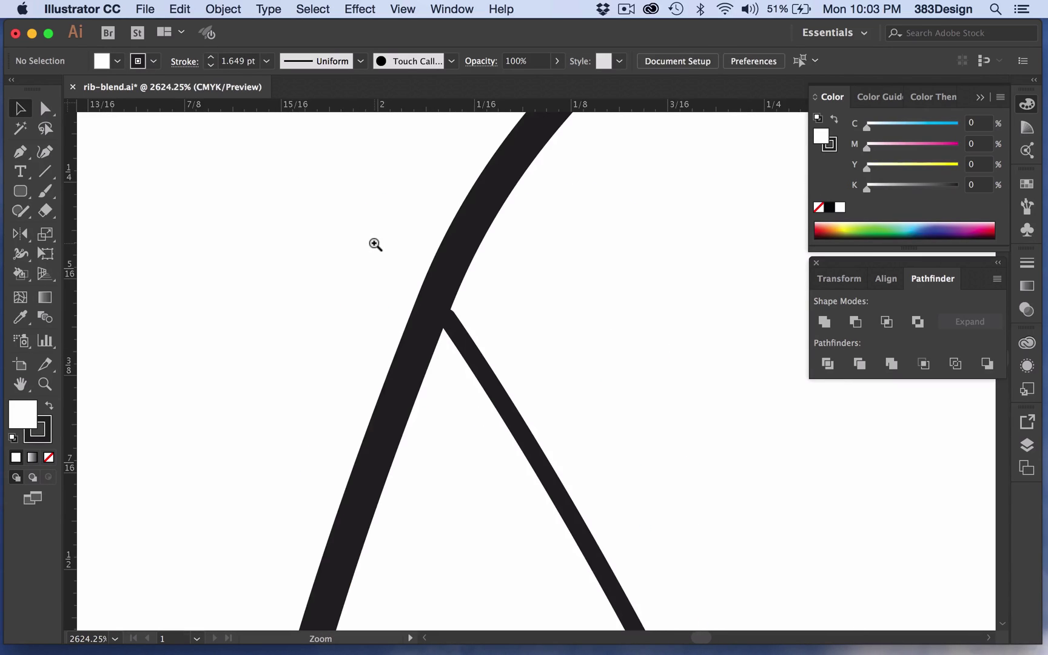
{"action": "key", "text": "space"}
{"action": "left_click_drag", "start_coordinate": [412, 366], "coordinate": [344, 288]}
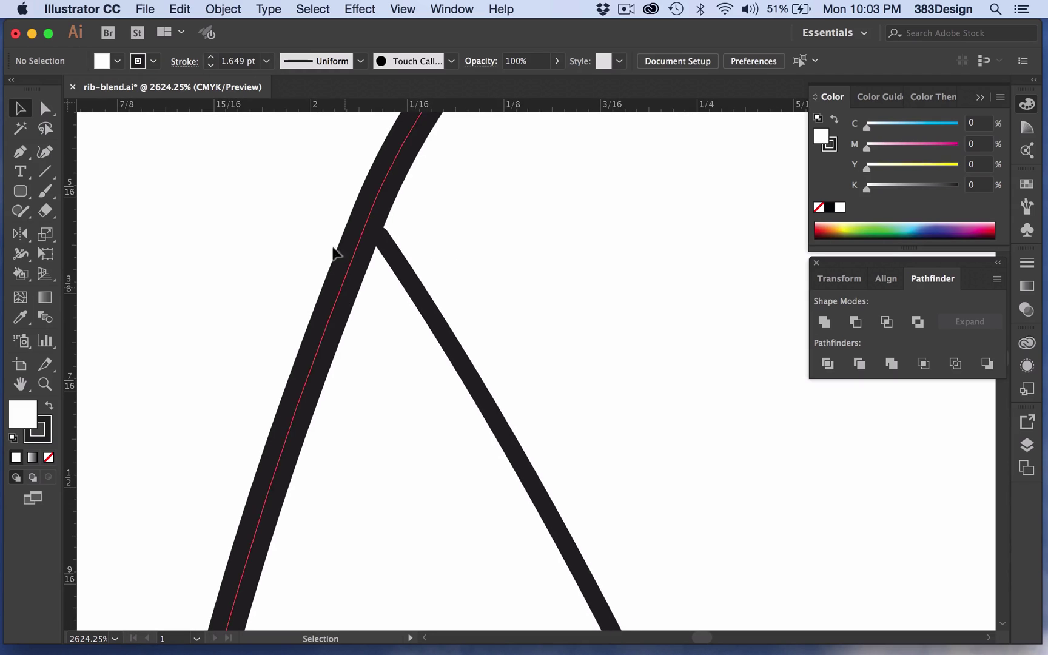
{"action": "mouse_move", "coordinate": [304, 183]}
{"action": "left_mouse_down"}
{"action": "mouse_move", "coordinate": [397, 268]}
{"action": "mouse_move", "coordinate": [452, 296]}
{"action": "left_mouse_up"}
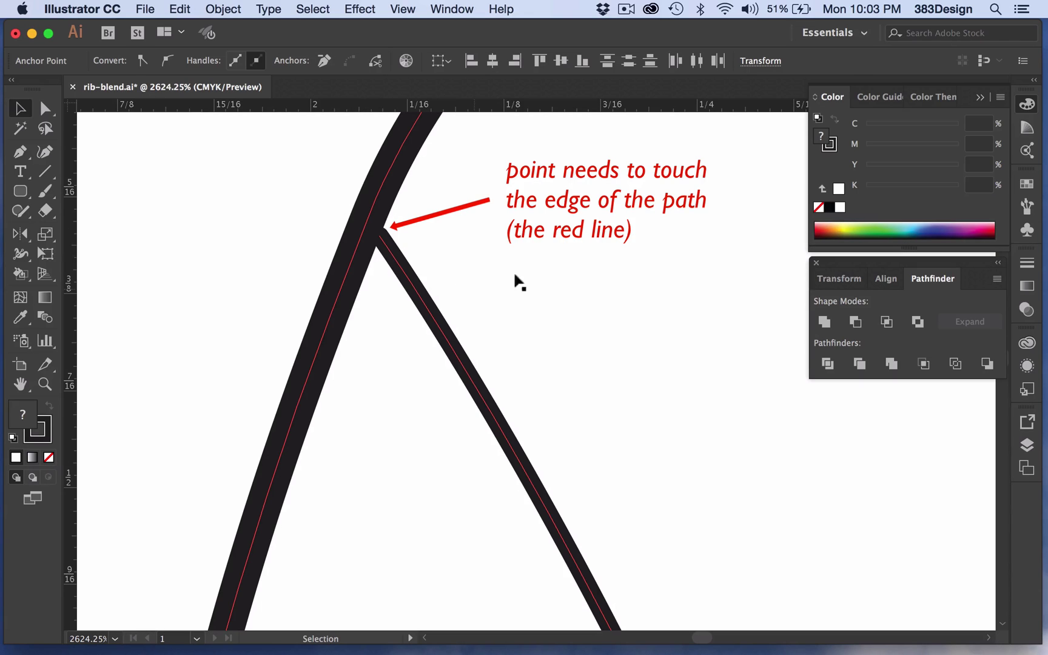
{"action": "scroll", "coordinate": [515, 292], "scroll_direction": "right", "scroll_amount": 5}
{"action": "scroll", "coordinate": [516, 291], "scroll_direction": "up", "scroll_amount": 5}
{"action": "left_click", "coordinate": [515, 309], "text": "alt+super"}
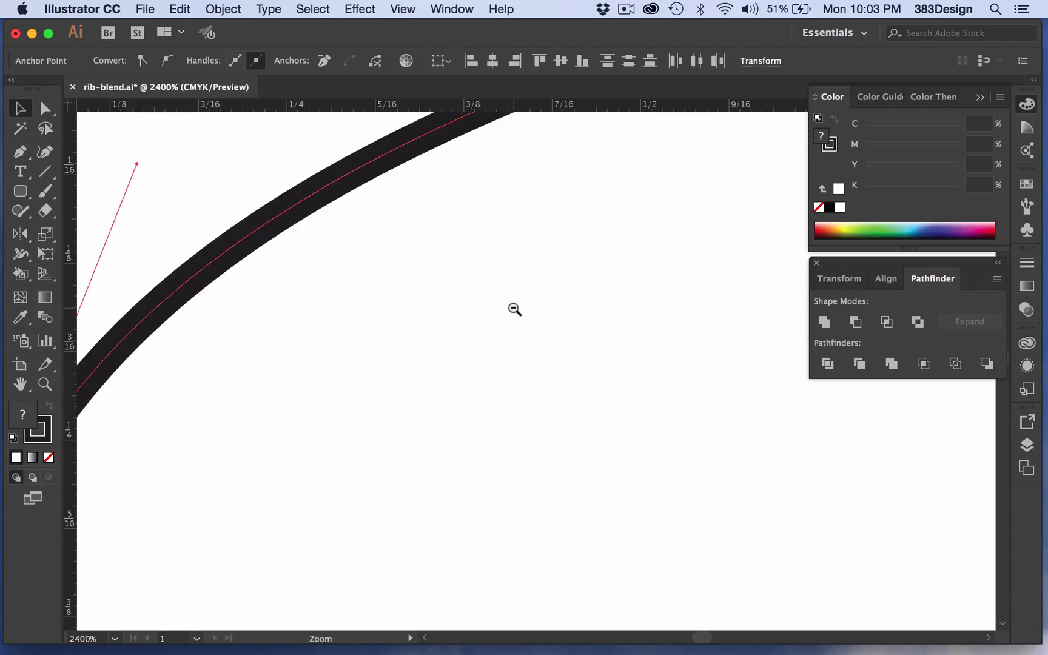
{"action": "left_click", "coordinate": [515, 310], "text": "alt+super"}
{"action": "scroll", "coordinate": [562, 297], "scroll_direction": "up", "scroll_amount": 5}
{"action": "scroll", "coordinate": [447, 343], "scroll_direction": "right", "scroll_amount": 5}
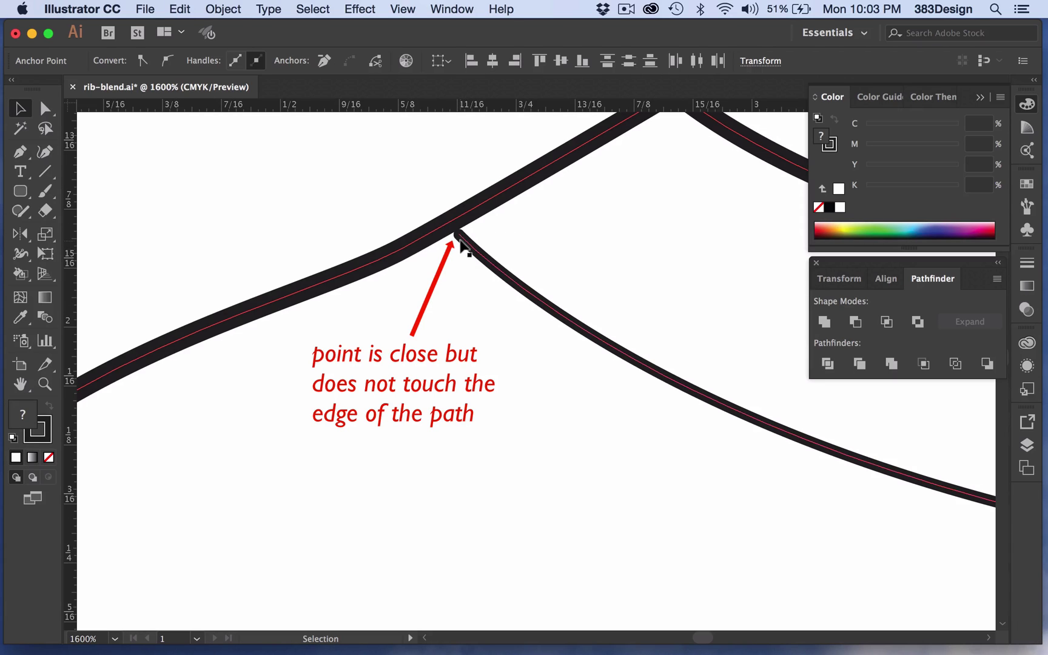
{"action": "left_click", "coordinate": [599, 405], "text": "alt+super"}
{"action": "left_click", "coordinate": [598, 405], "text": "alt+super"}
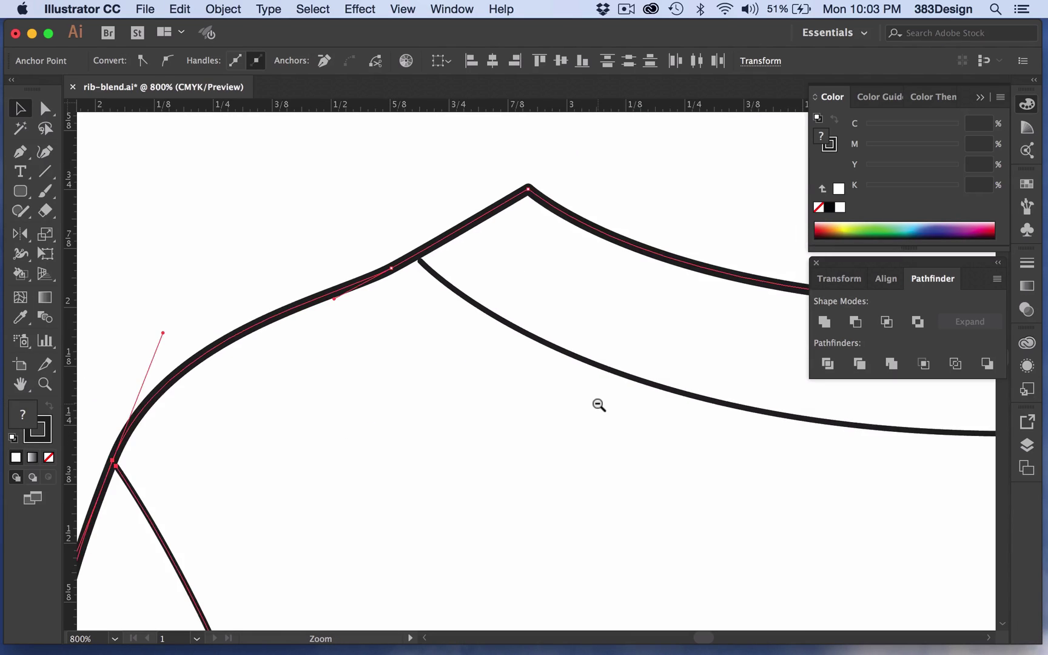
{"action": "left_click", "coordinate": [590, 433], "text": "alt+super"}
{"action": "left_click", "coordinate": [590, 433], "text": "alt+super"}
{"action": "left_click", "coordinate": [591, 432], "text": "alt+super"}
{"action": "left_click", "coordinate": [590, 432], "text": "alt+super"}
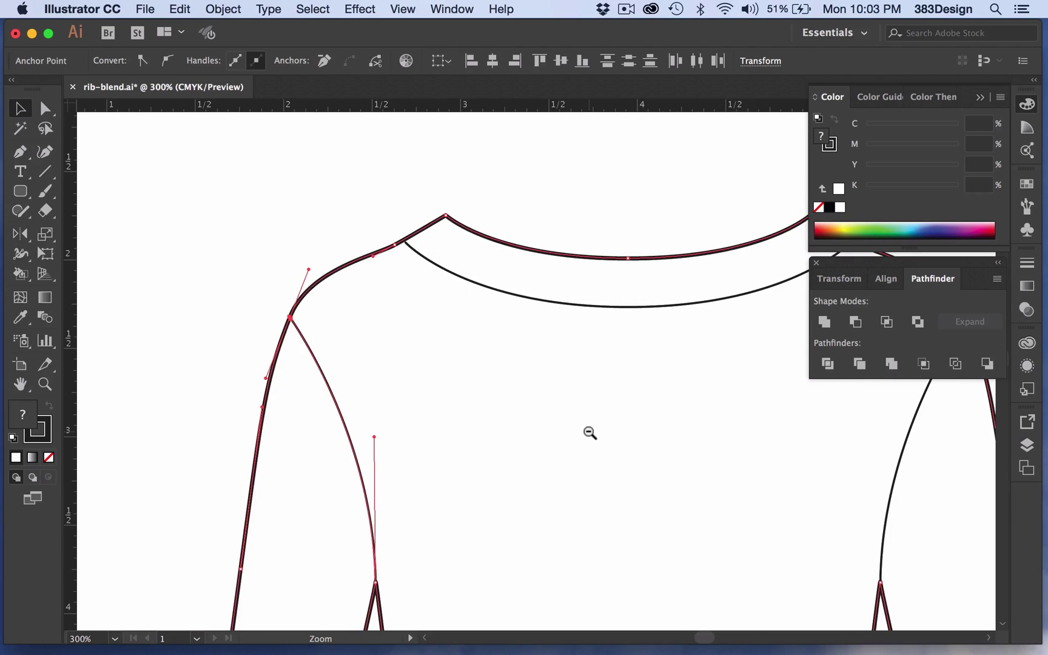
{"action": "left_click", "coordinate": [591, 432], "text": "alt+super"}
{"action": "left_click", "coordinate": [502, 204]}
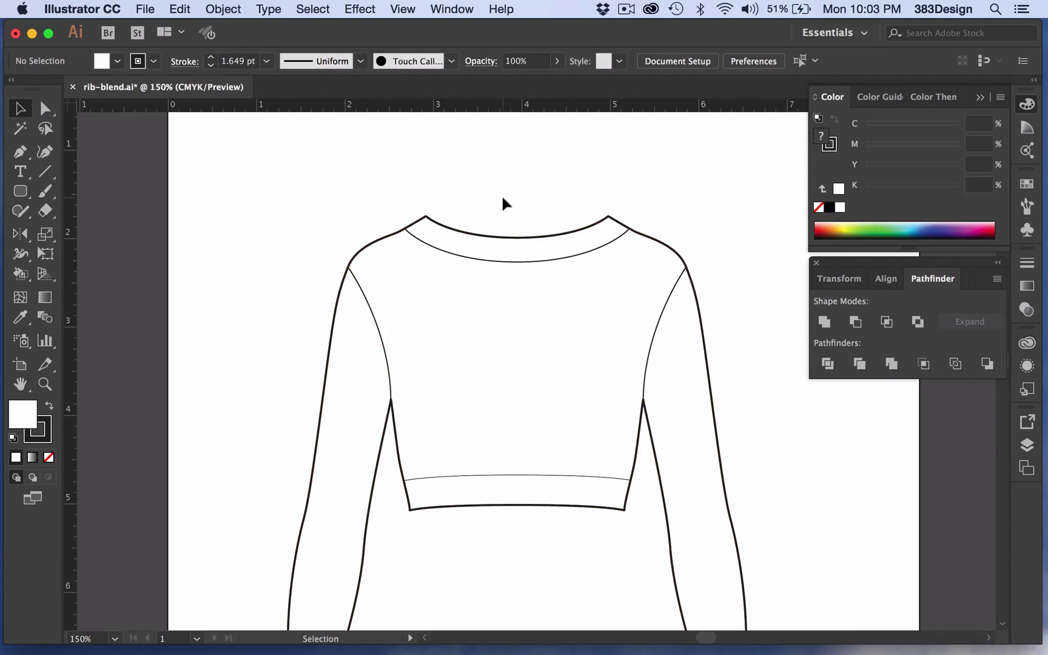
{"action": "key", "text": "super+minus"}
{"action": "left_click_drag", "start_coordinate": [539, 337], "coordinate": [503, 297]}
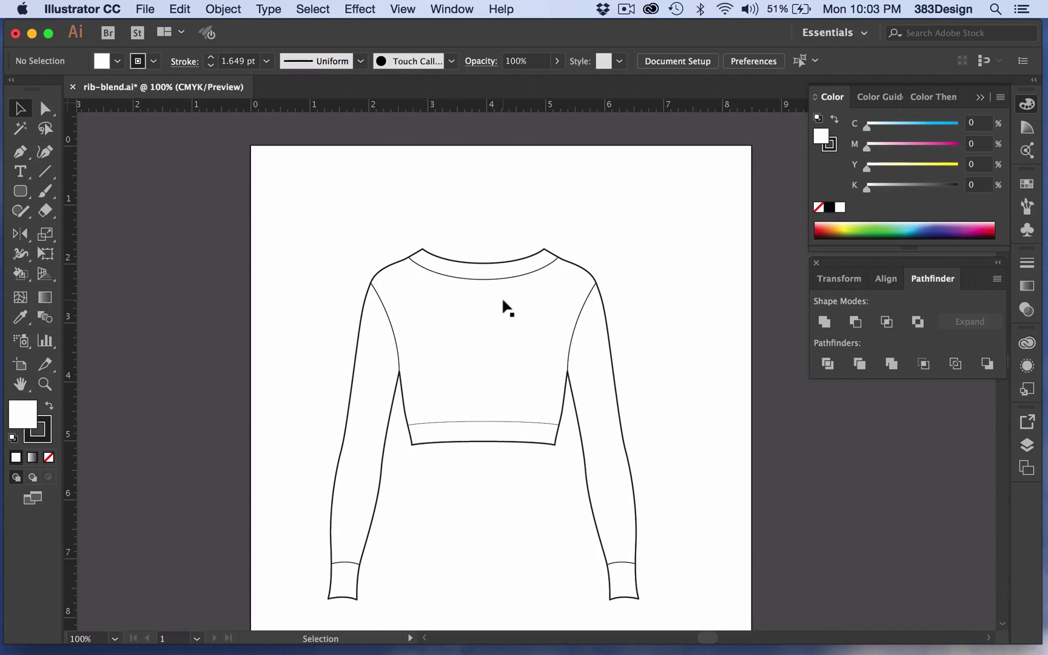
{"action": "left_click_drag", "start_coordinate": [276, 221], "coordinate": [689, 610]}
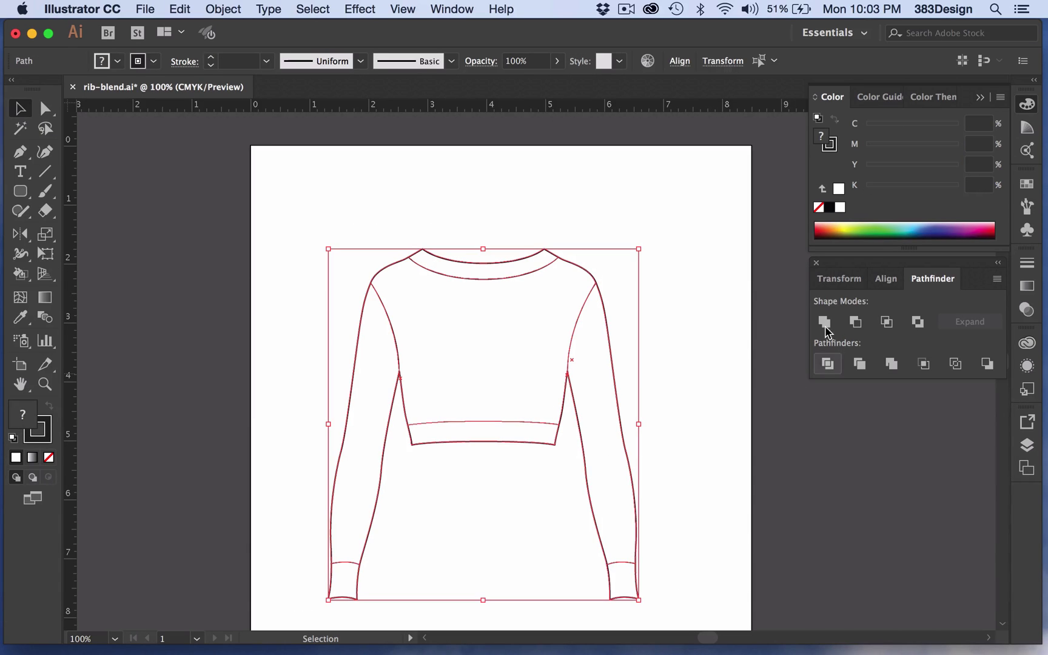
{"action": "left_click", "coordinate": [828, 364]}
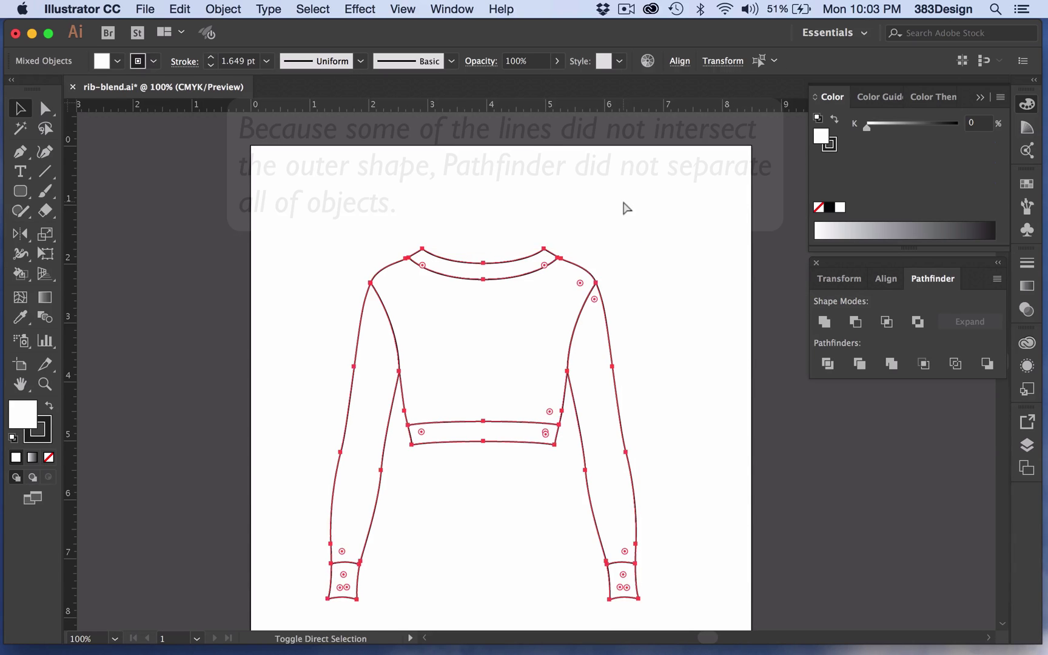
{"action": "left_click", "coordinate": [679, 257]}
{"action": "left_click_drag", "start_coordinate": [357, 324], "coordinate": [309, 335]}
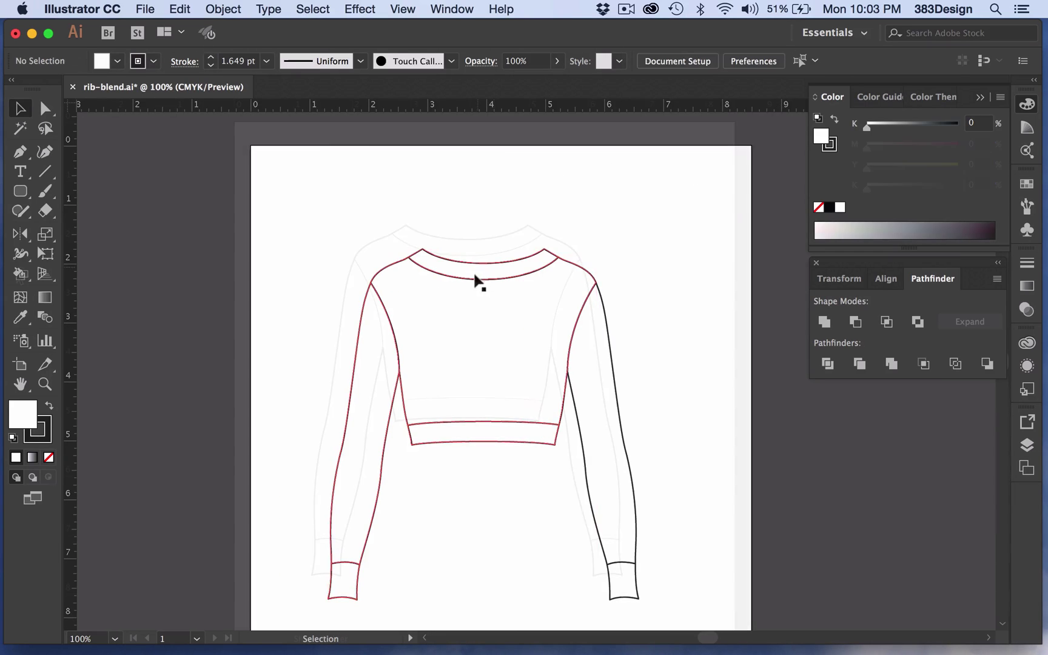
{"action": "double_click", "coordinate": [20, 273]}
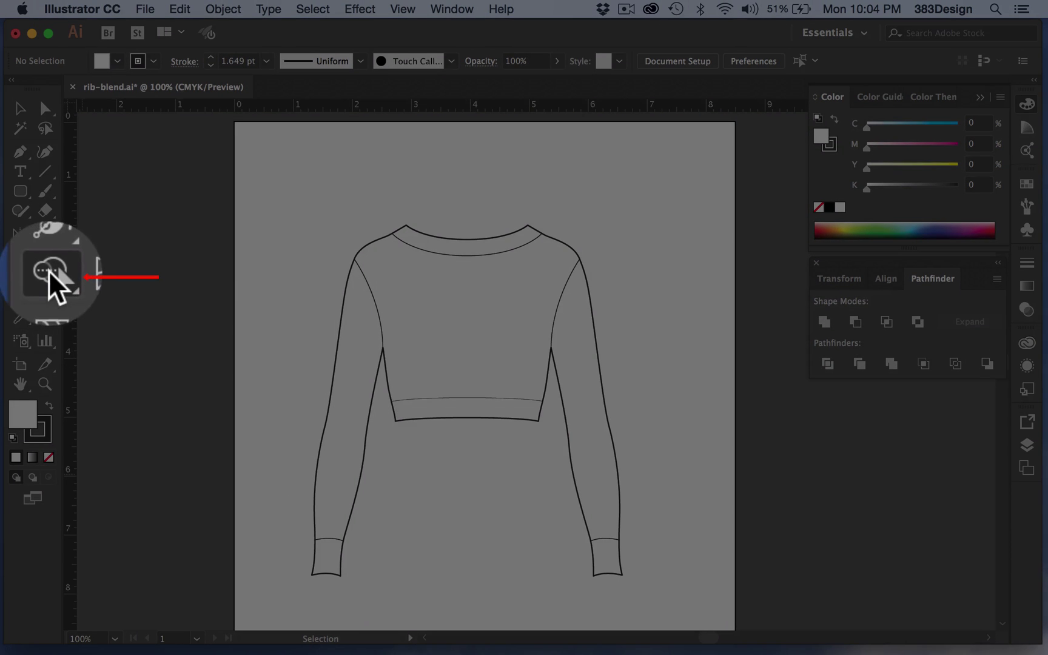
Enable Gap Detection in the Shape Builder options, keeping Gap Length at Small.
{"action": "double_click", "coordinate": [20, 273]}
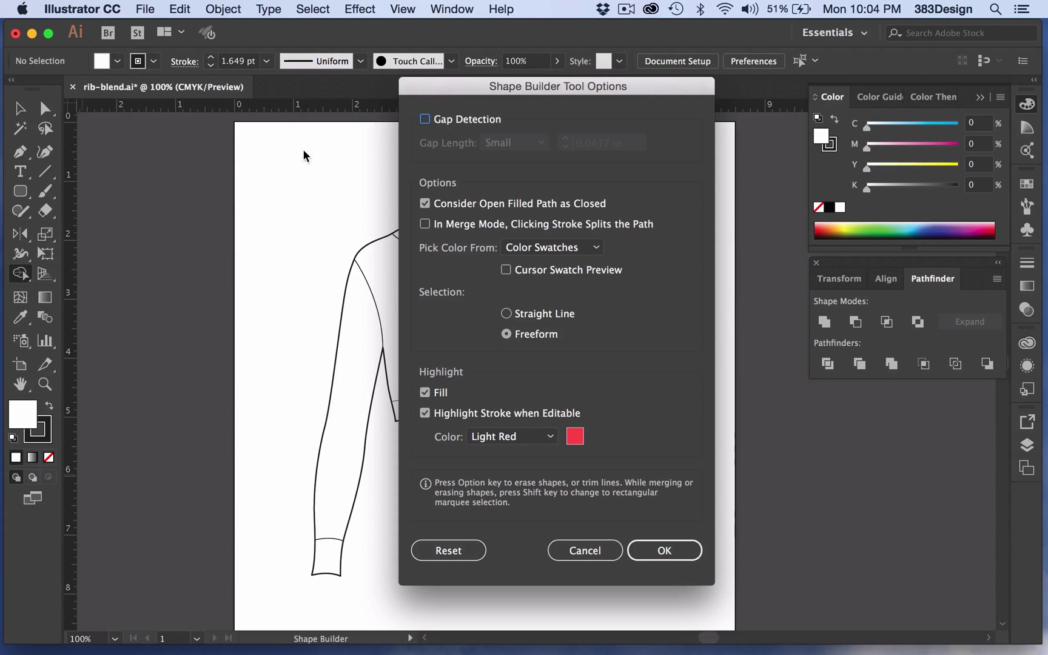
{"action": "left_click", "coordinate": [426, 119]}
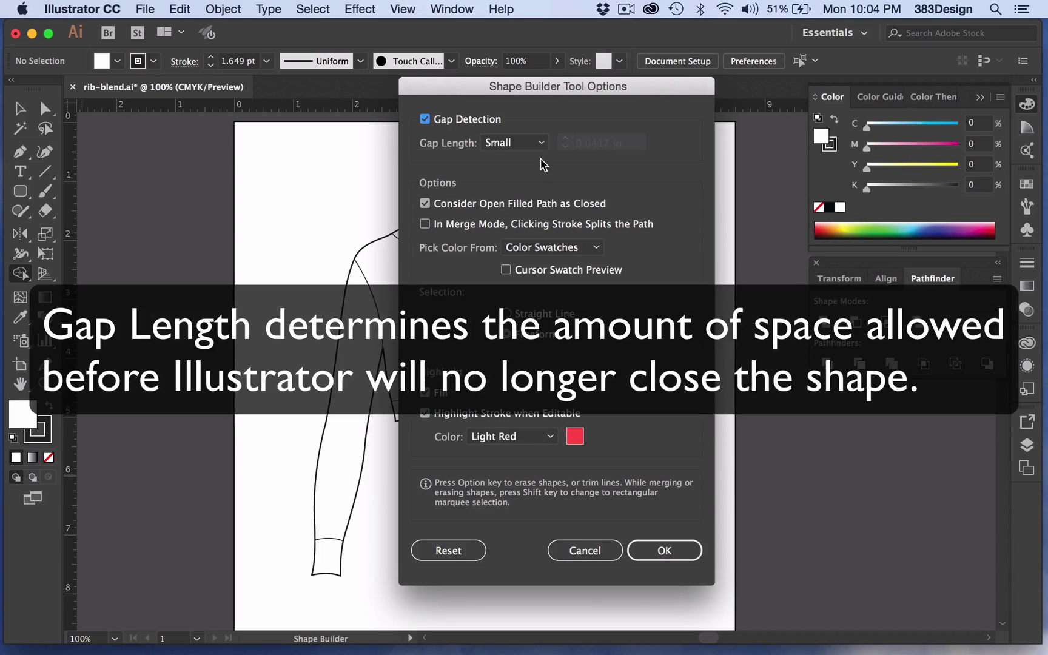
{"action": "left_click", "coordinate": [545, 143]}
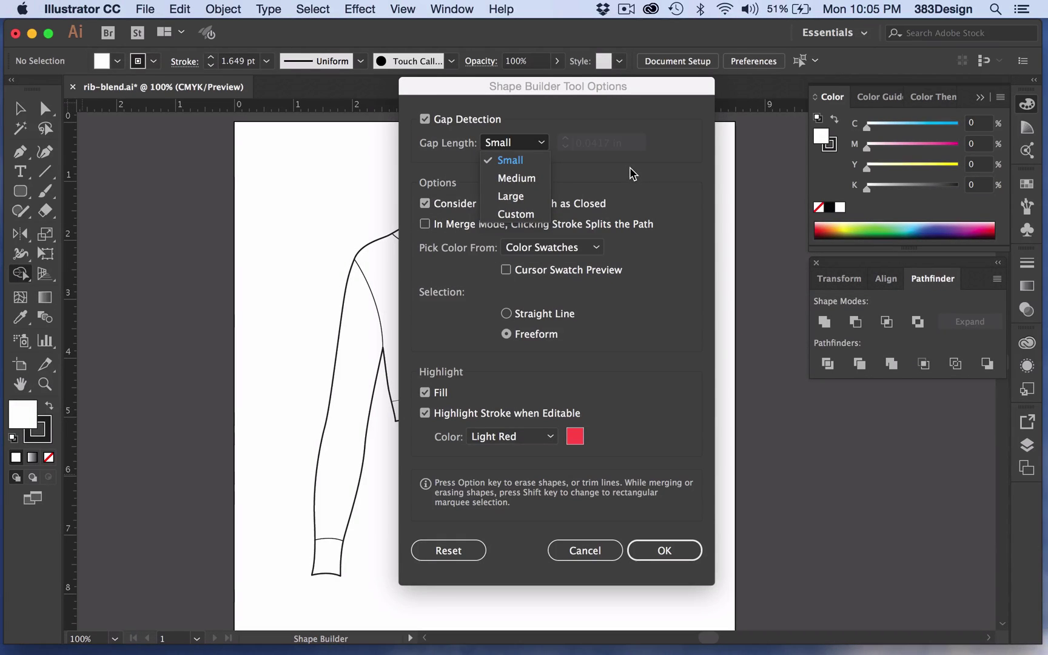
{"action": "left_click", "coordinate": [633, 174]}
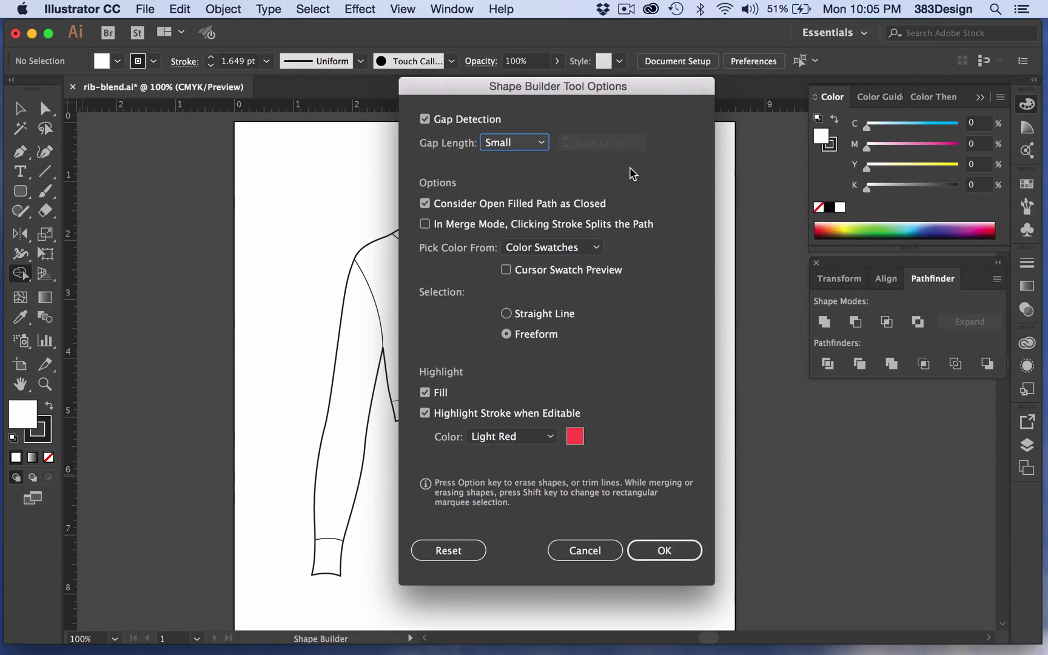
{"action": "left_click", "coordinate": [684, 551]}
Select all sweater paths and build closed shapes for the sleeves, body, neckband and cuff.
{"action": "key", "text": "v"}
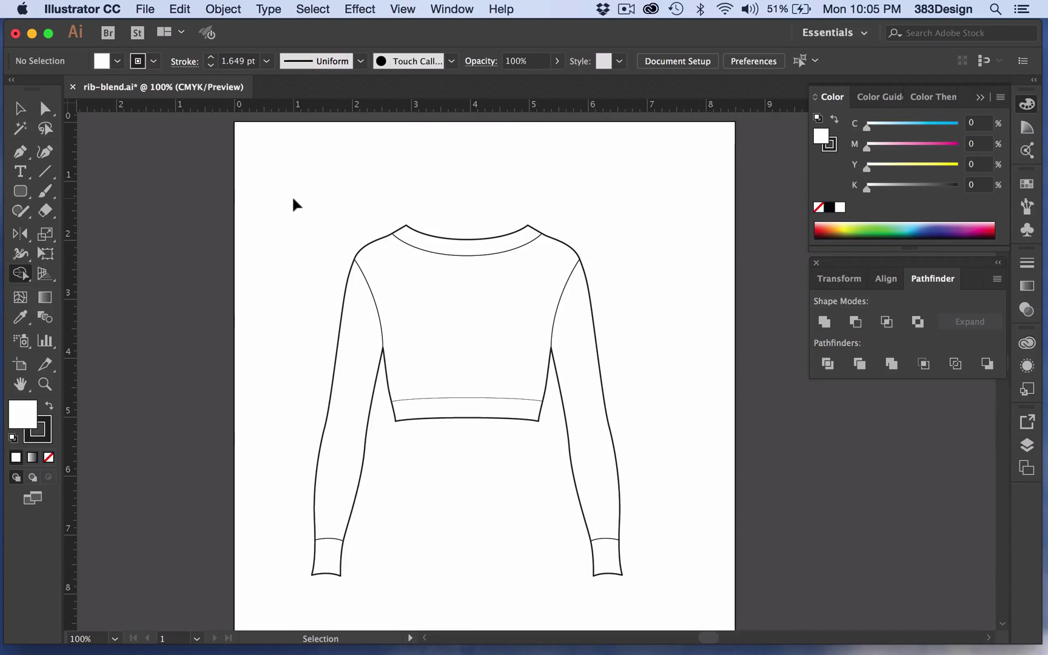
{"action": "left_click_drag", "start_coordinate": [293, 199], "coordinate": [580, 541]}
{"action": "left_click_drag", "start_coordinate": [642, 575], "coordinate": [641, 578]}
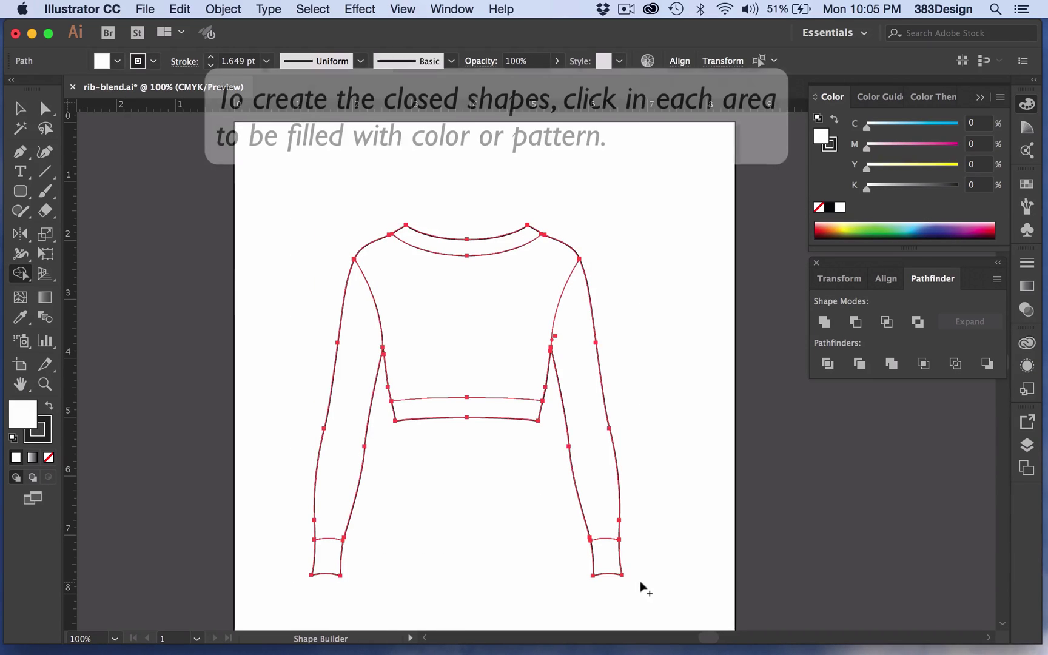
{"action": "left_click", "coordinate": [353, 434]}
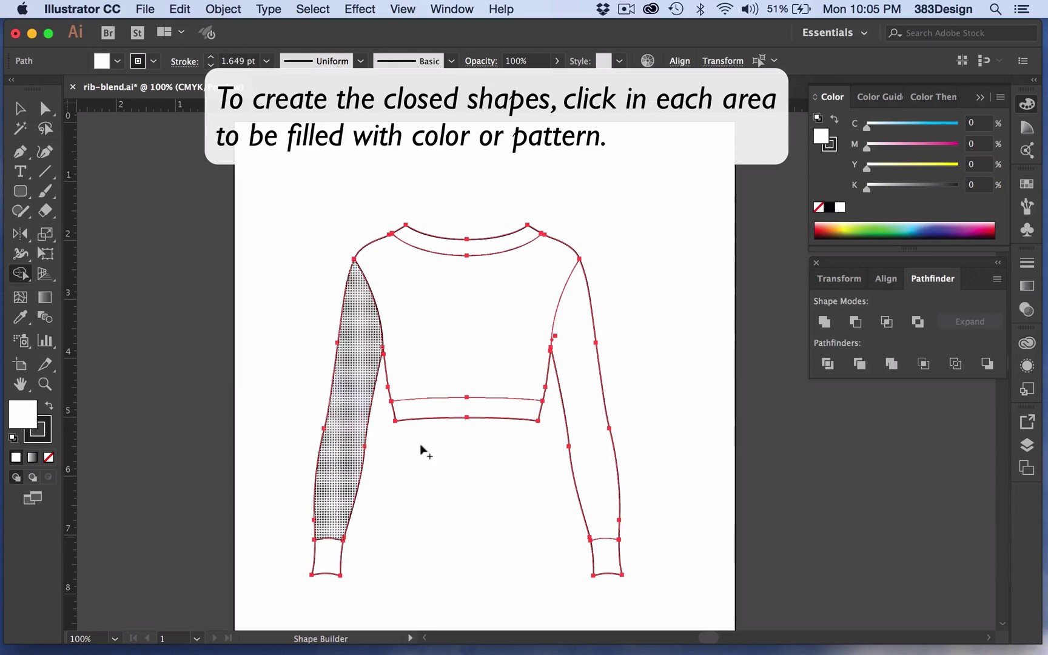
{"action": "left_click", "coordinate": [452, 342]}
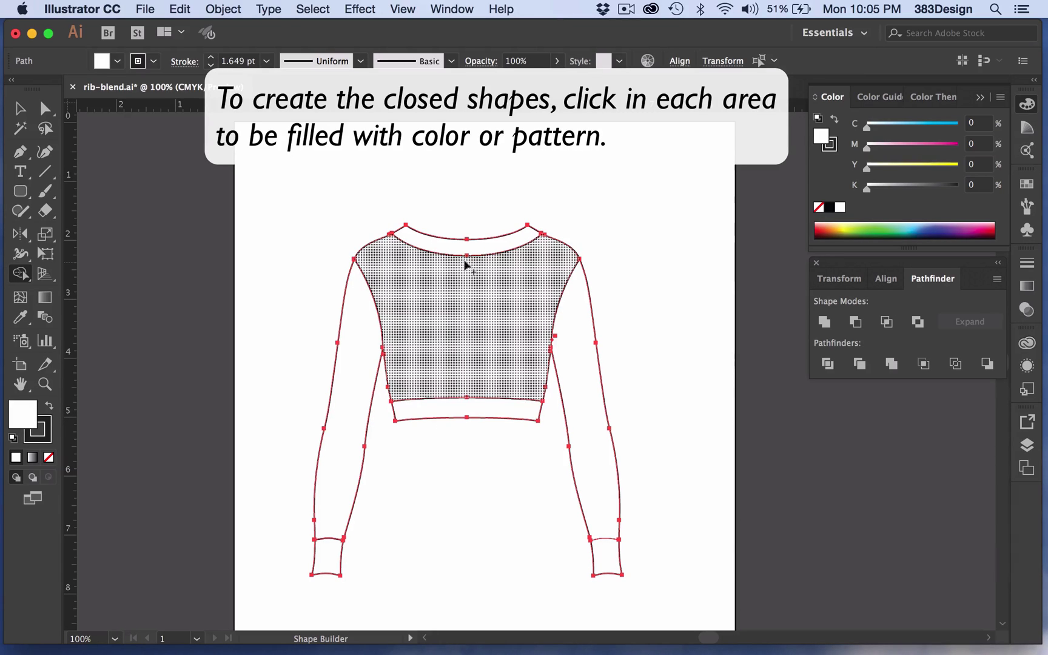
{"action": "left_click", "coordinate": [468, 246]}
{"action": "left_click", "coordinate": [601, 421]}
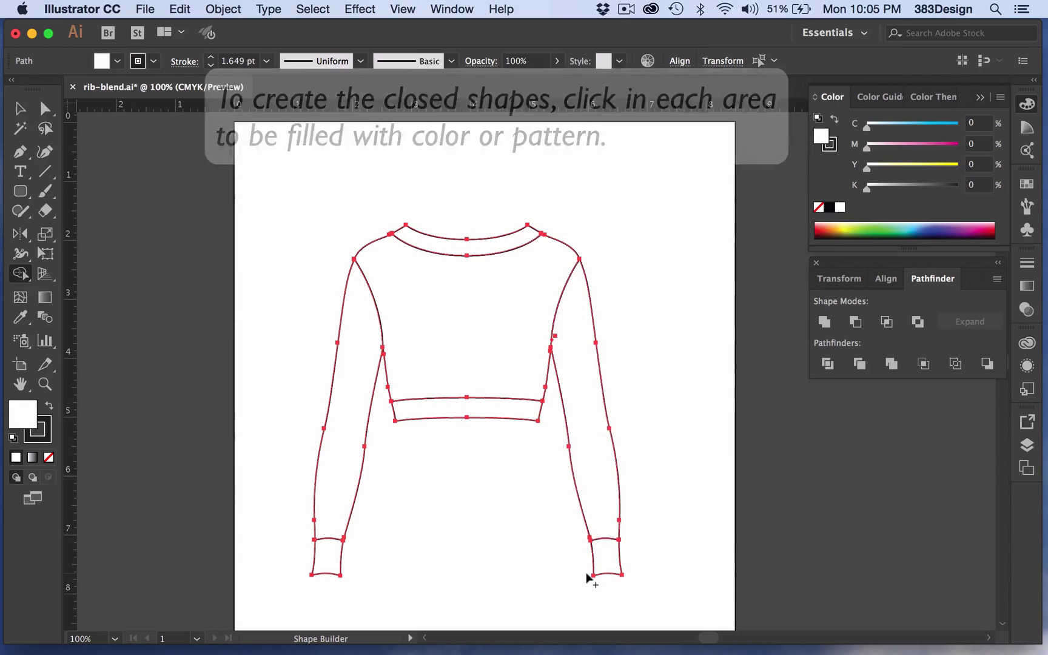
{"action": "left_click", "coordinate": [609, 568]}
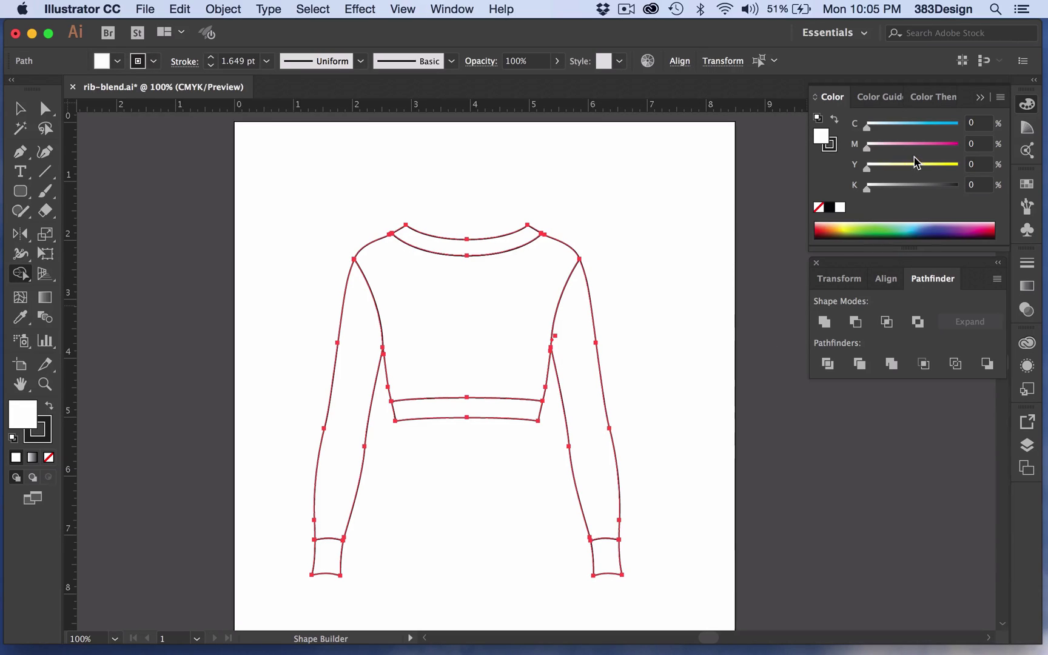
Set the fill to magenta (M 91) and fill the body, neckband, waistband, sleeves and cuff.
{"action": "left_click_drag", "start_coordinate": [922, 148], "coordinate": [949, 152]}
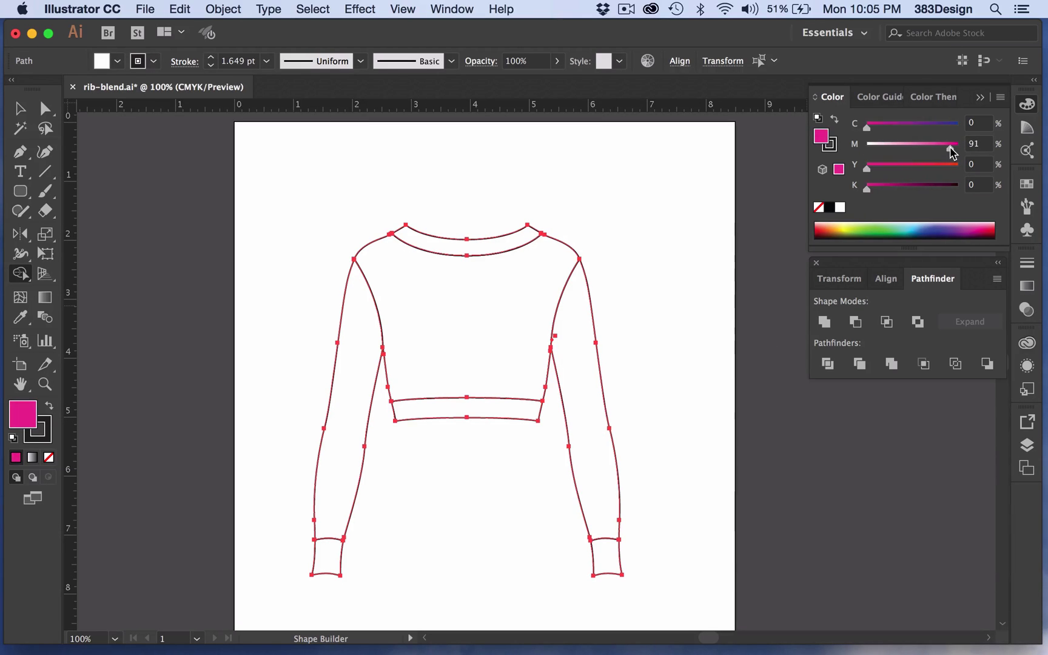
{"action": "left_click", "coordinate": [518, 305]}
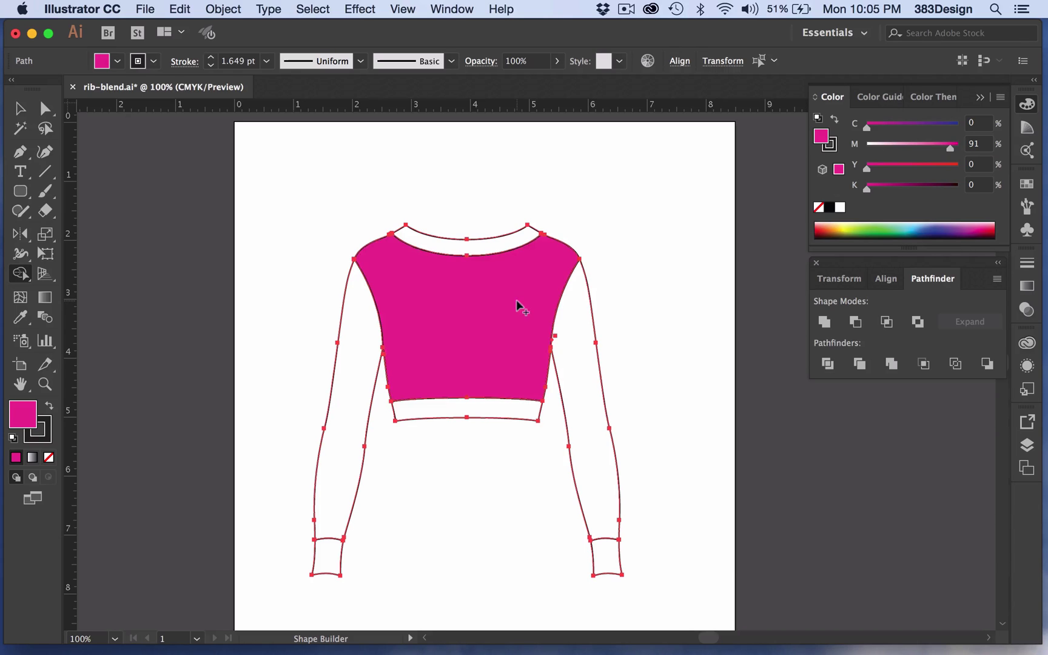
{"action": "left_click", "coordinate": [490, 248]}
{"action": "left_click", "coordinate": [505, 413]}
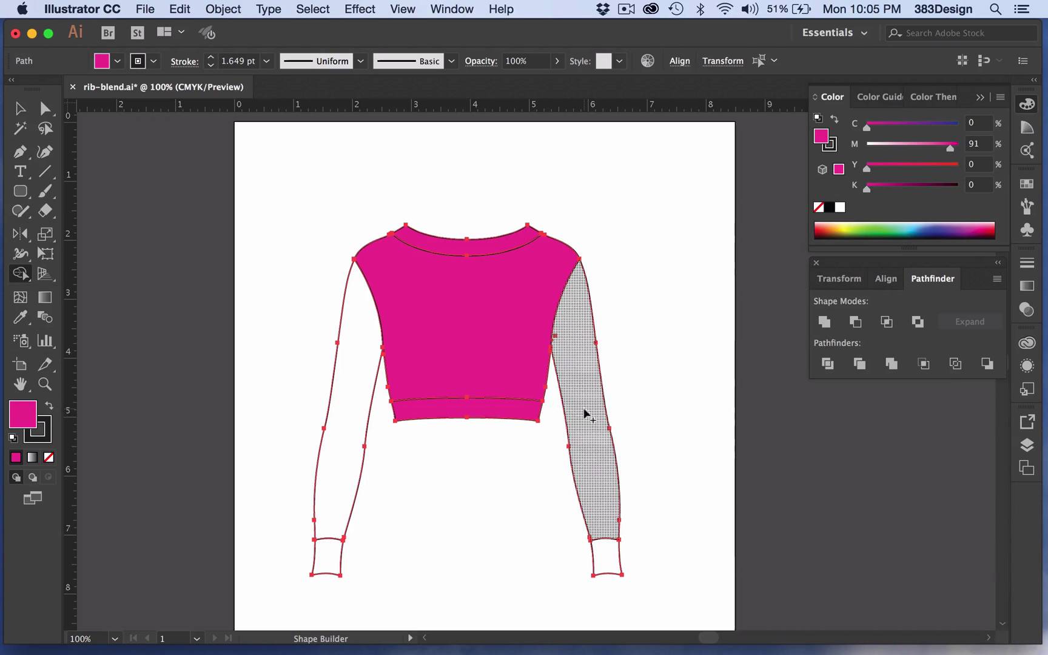
{"action": "left_click", "coordinate": [585, 414]}
{"action": "left_click", "coordinate": [591, 557]}
{"action": "left_click", "coordinate": [337, 511]}
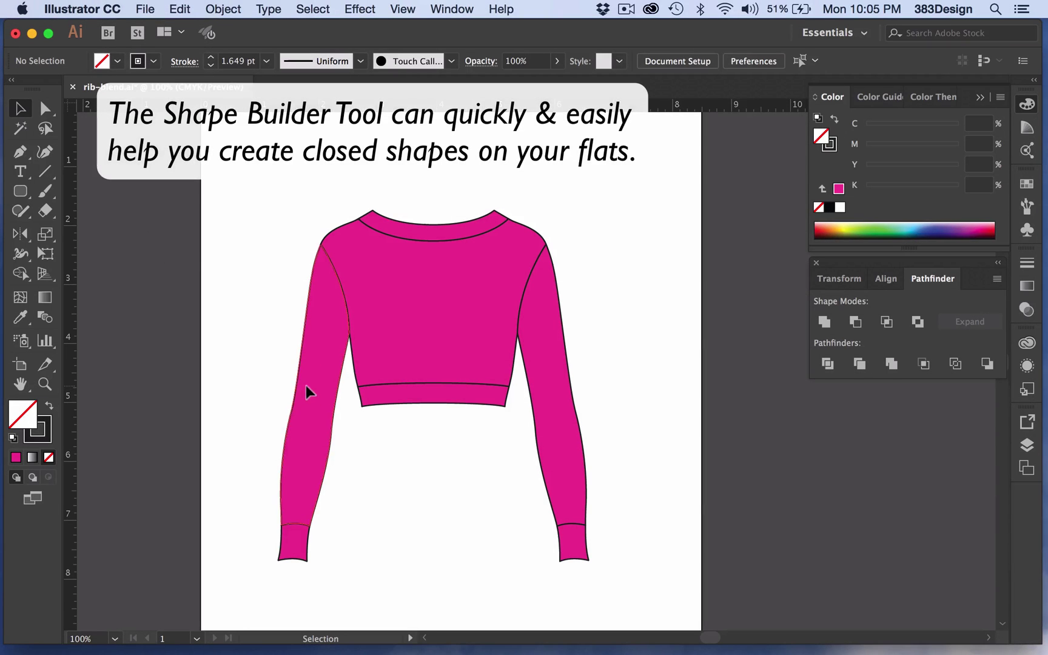
{"action": "left_click", "coordinate": [305, 391]}
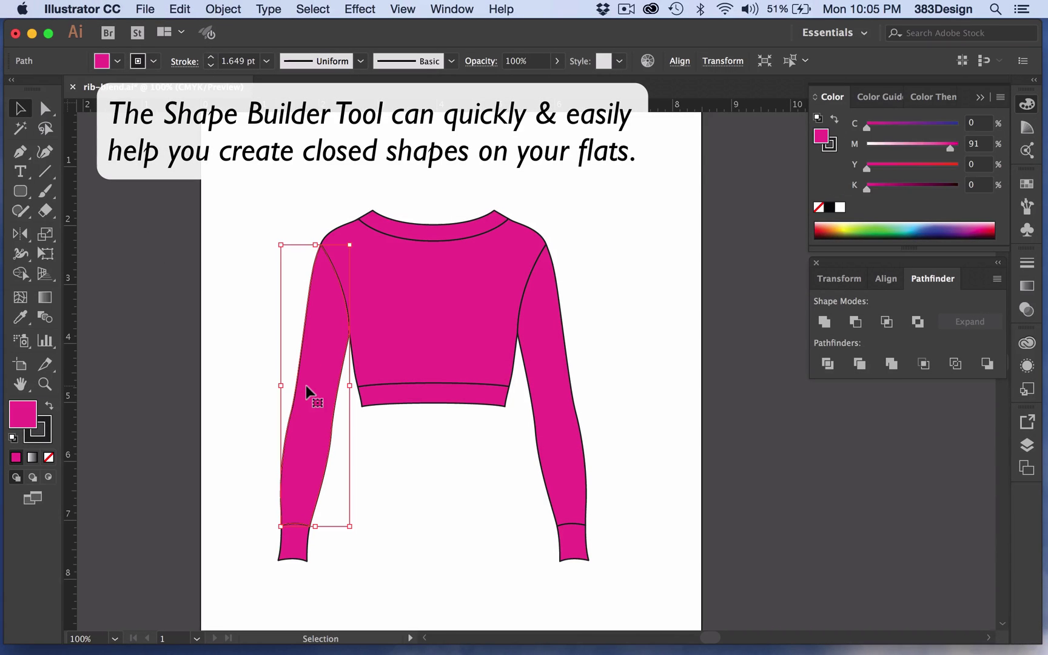
{"action": "left_click", "coordinate": [304, 551]}
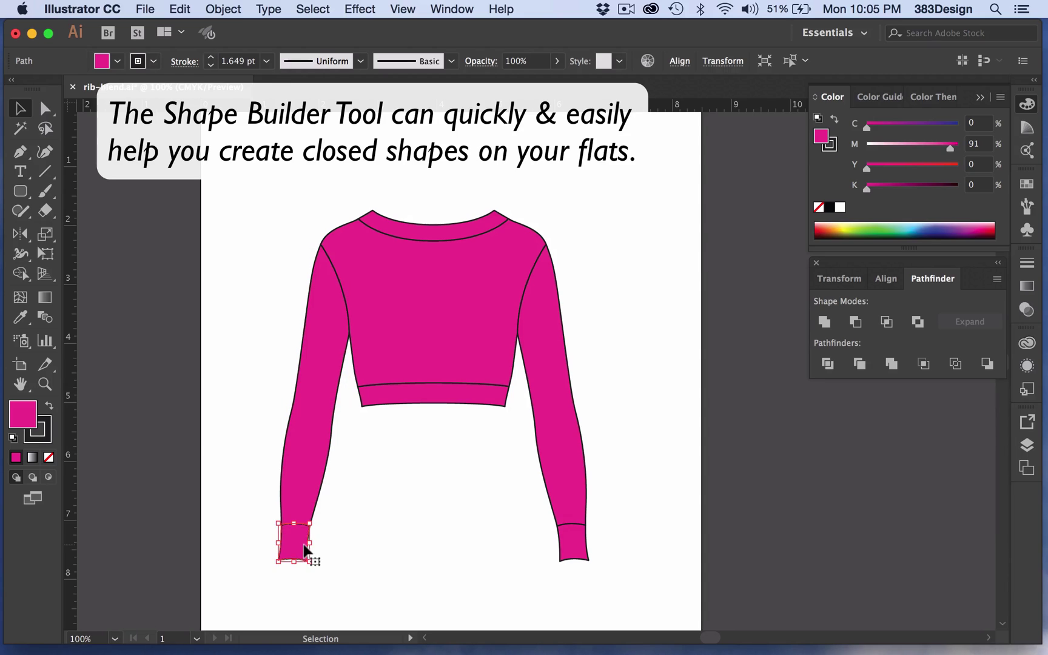
{"action": "left_click", "coordinate": [412, 403]}
{"action": "left_click_drag", "start_coordinate": [412, 406], "coordinate": [414, 435]}
{"action": "key", "text": "super+z"}
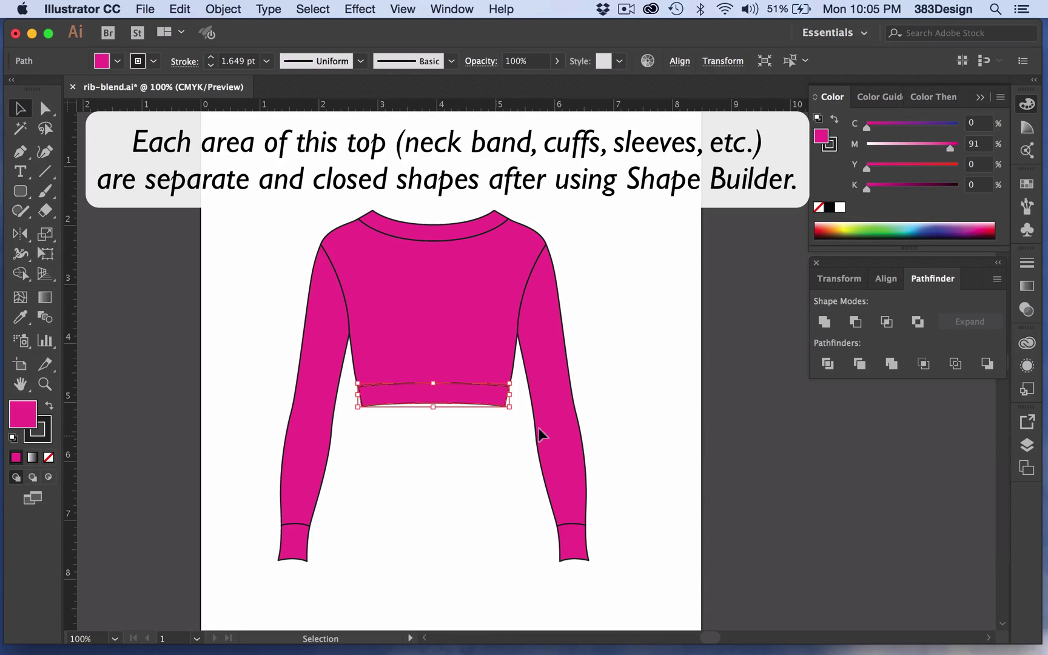
{"action": "left_click", "coordinate": [614, 342]}
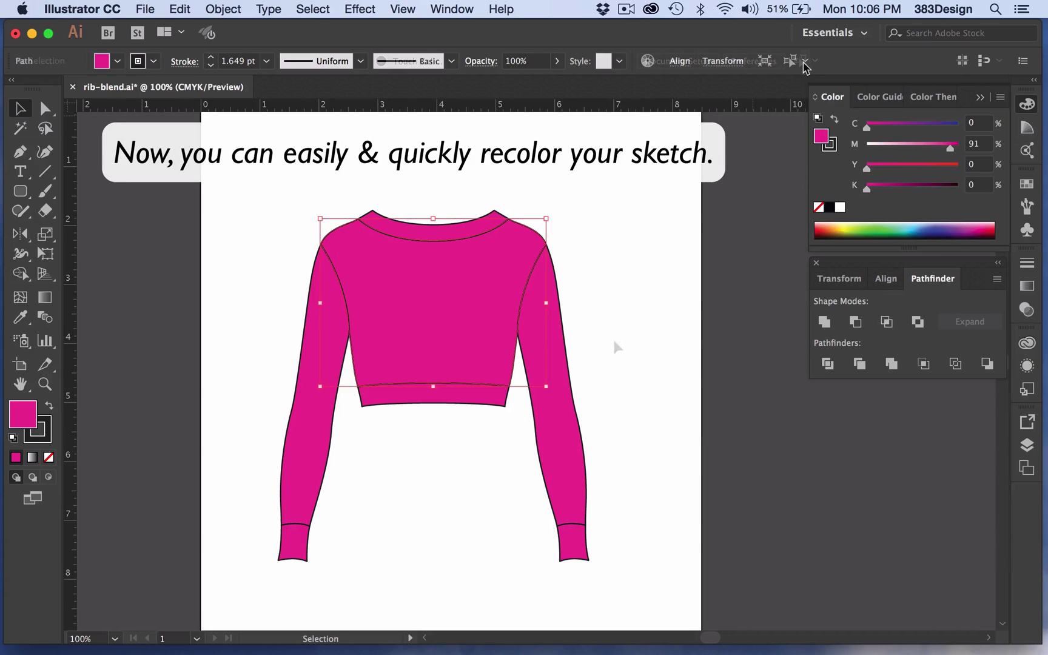
Select all magenta-filled shapes via Select Similar and raise C to 81 for purple.
{"action": "left_click", "coordinate": [805, 60]}
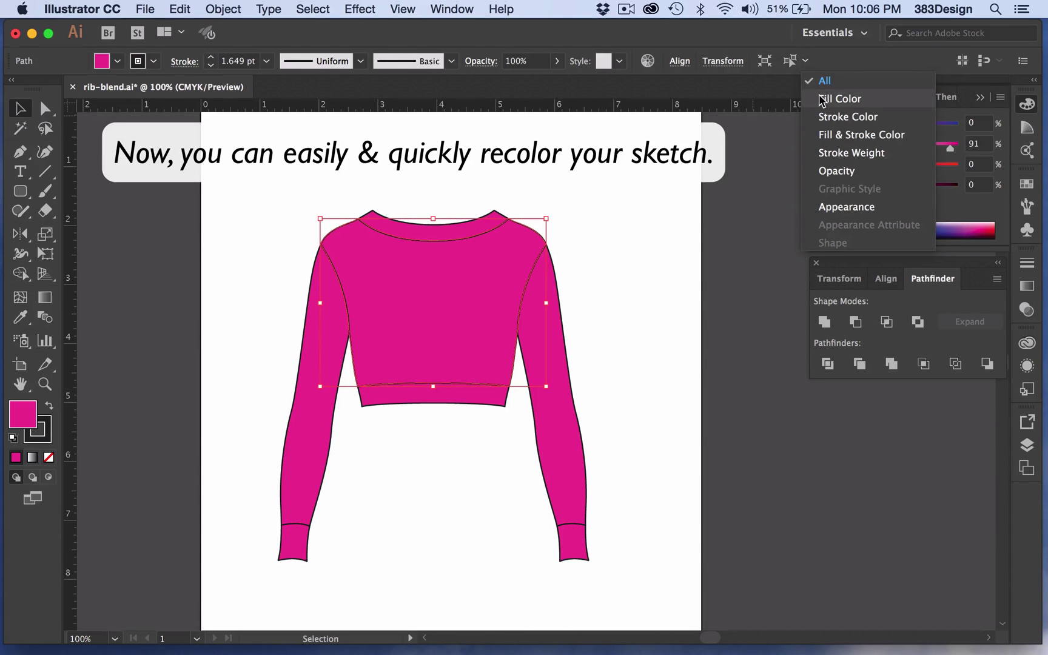
{"action": "left_click", "coordinate": [822, 101]}
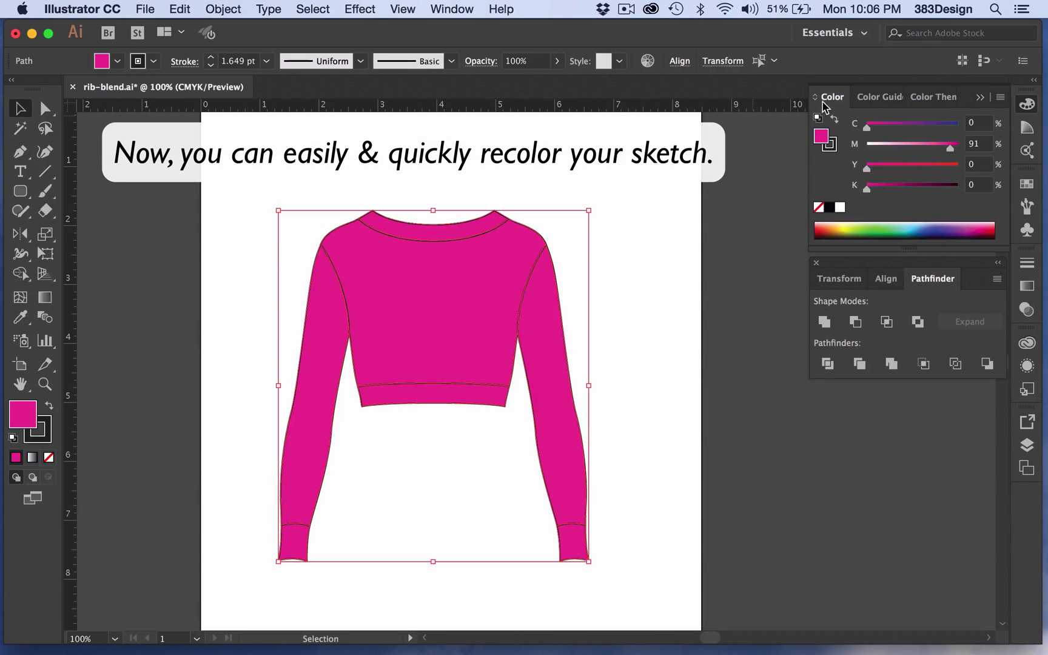
{"action": "left_click_drag", "start_coordinate": [955, 128], "coordinate": [941, 129]}
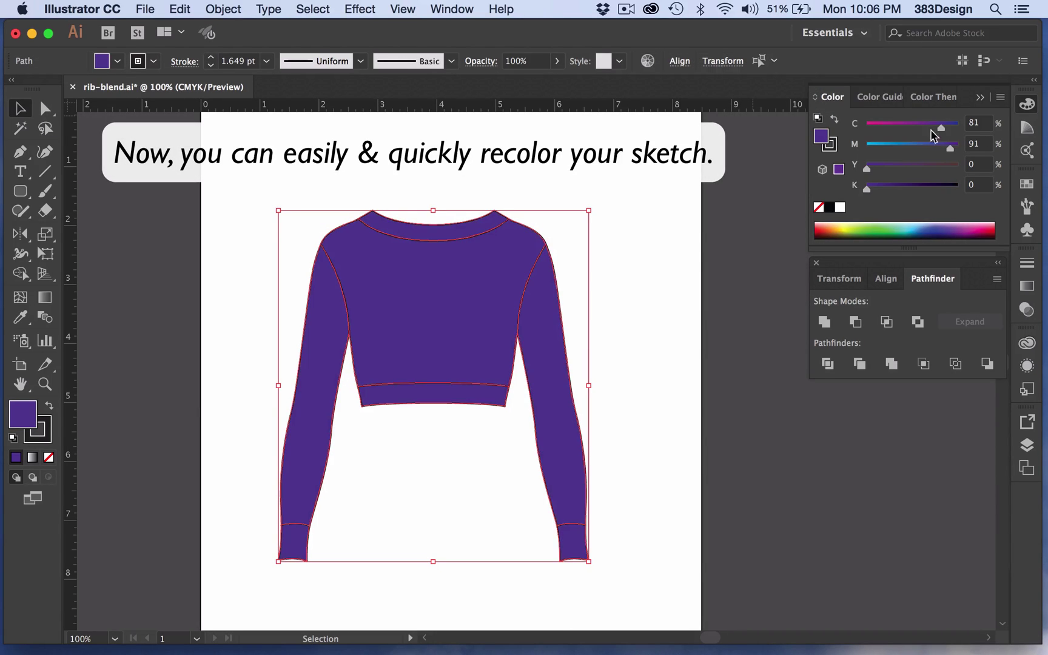
{"action": "left_click", "coordinate": [671, 228]}
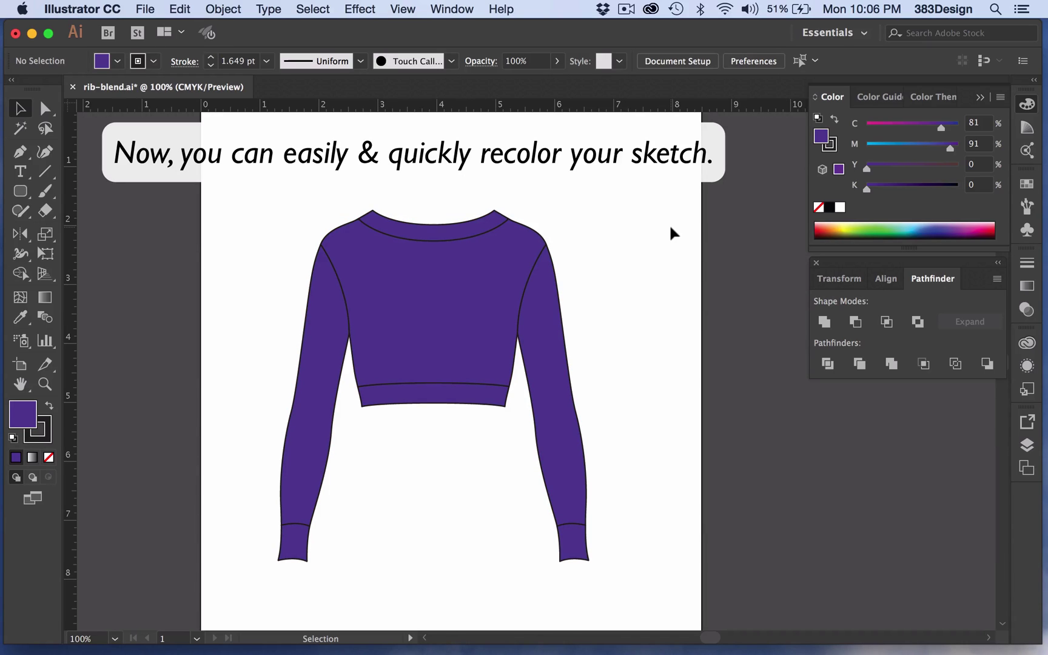